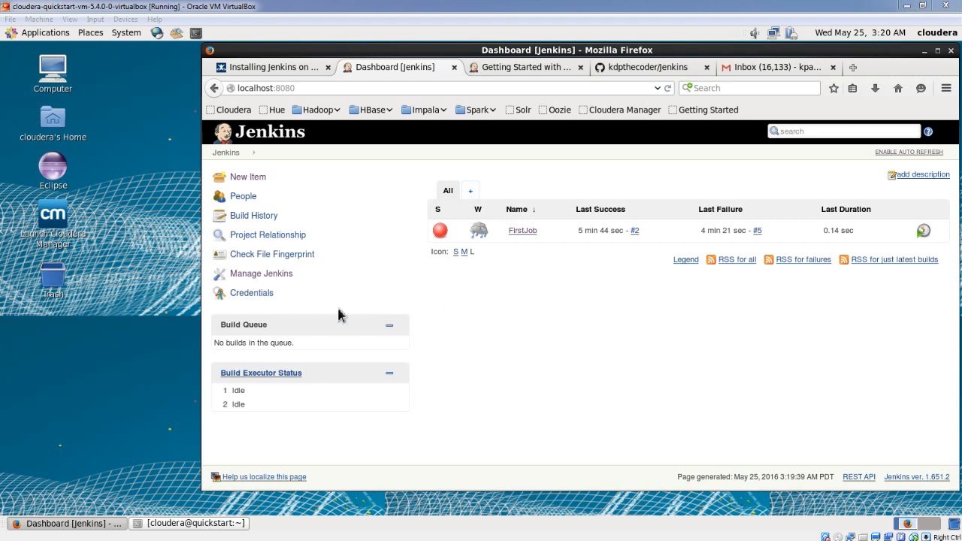
Open the global system configuration and set the SMTP server for e-mail notification to smtp.gmail.com.
left_click(257, 275)
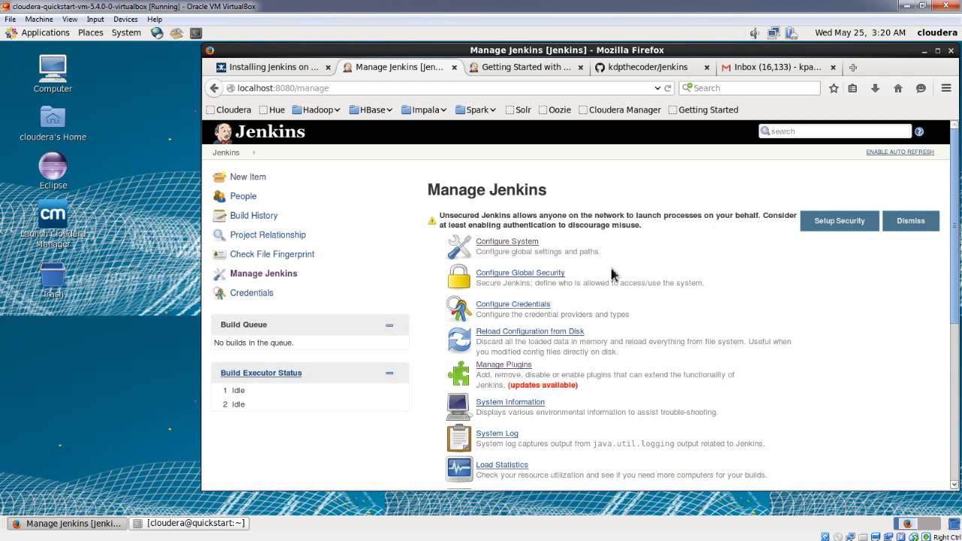
left_click(500, 249)
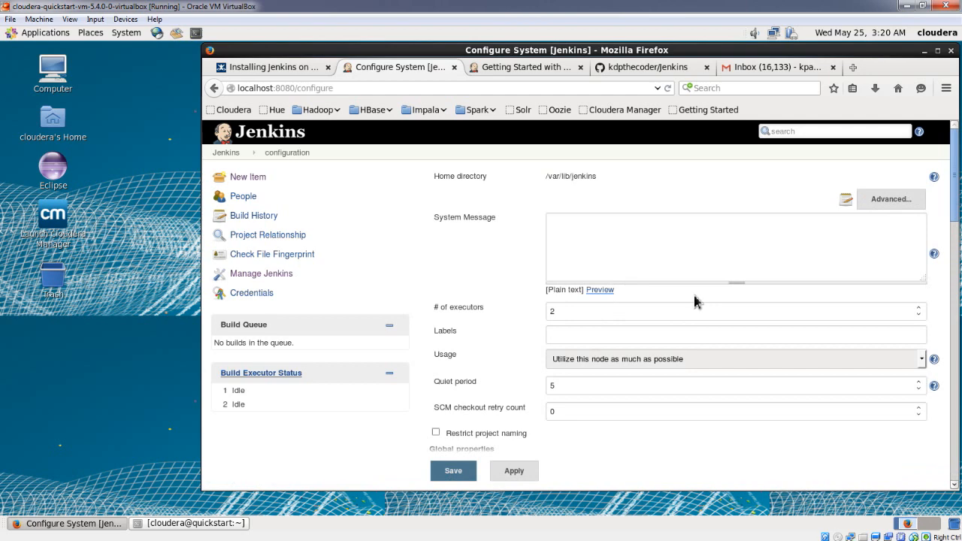
scroll(695, 301, "down", 8)
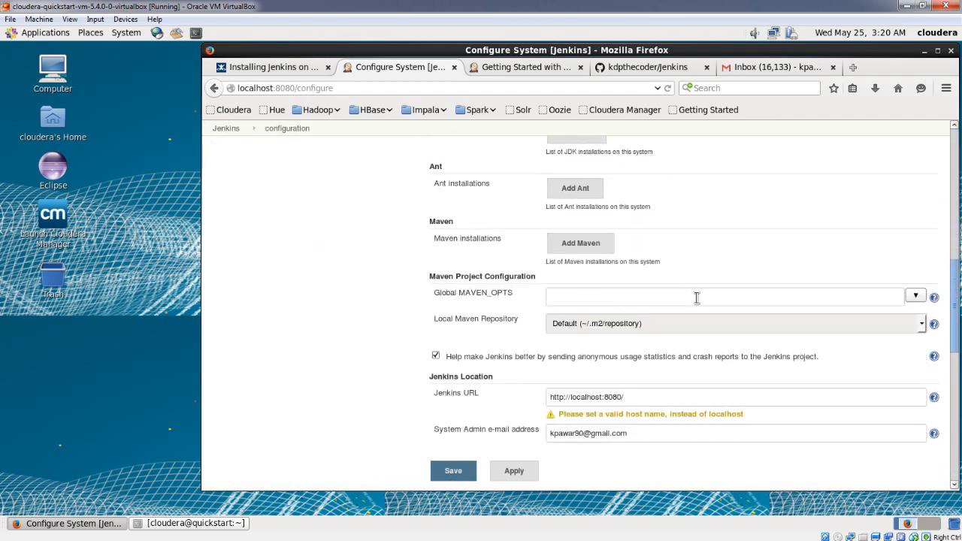
scroll(697, 297, "down", 5)
scroll(696, 301, "down", 6)
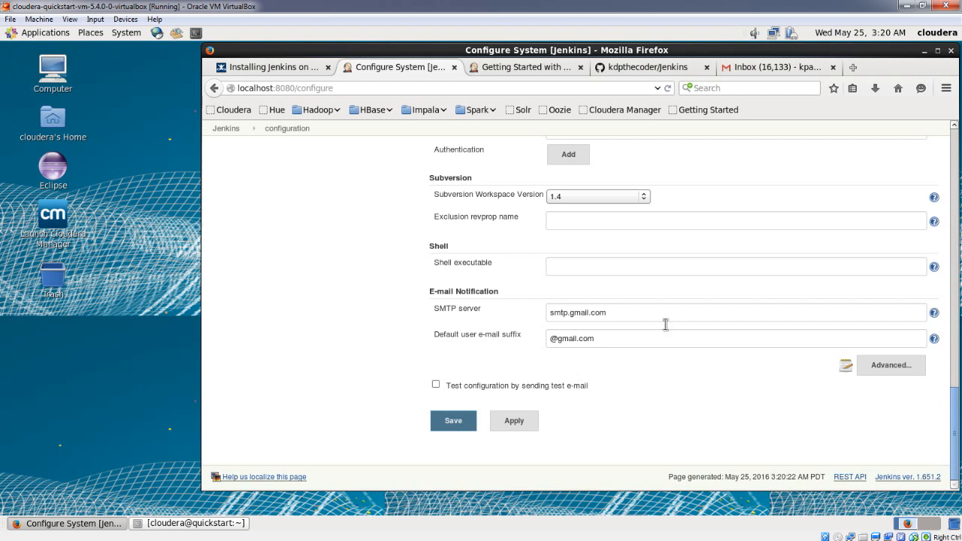
left_click_drag(608, 314, 547, 316)
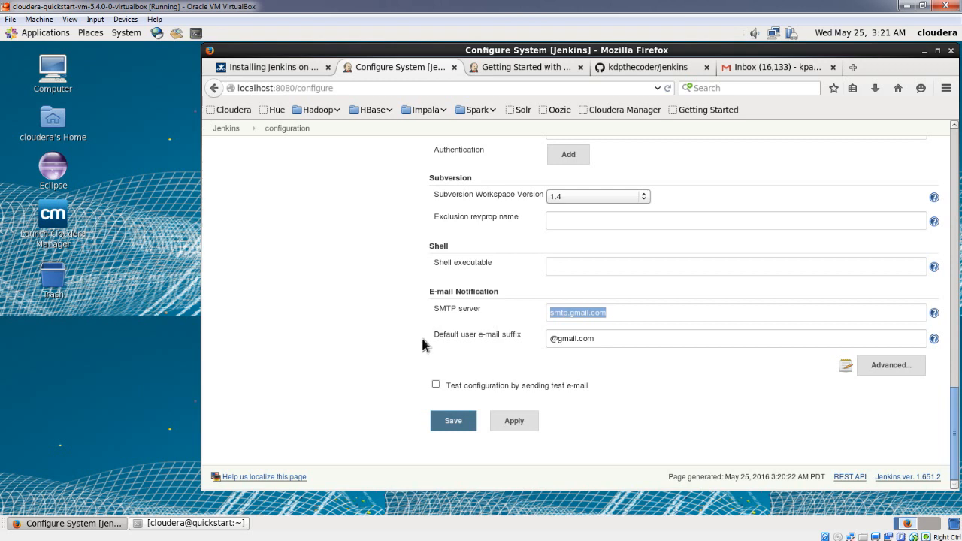
left_click(620, 314)
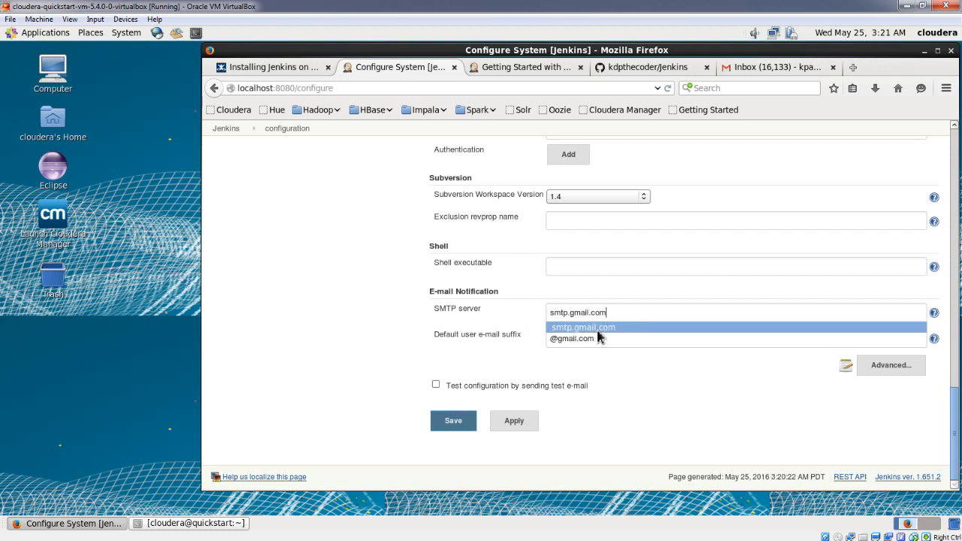
left_click(607, 328)
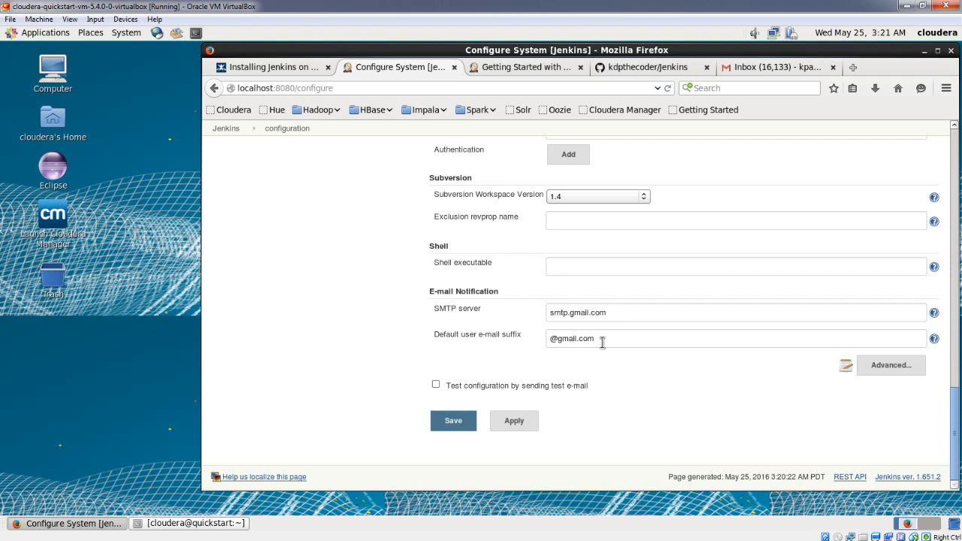
double_click(570, 339)
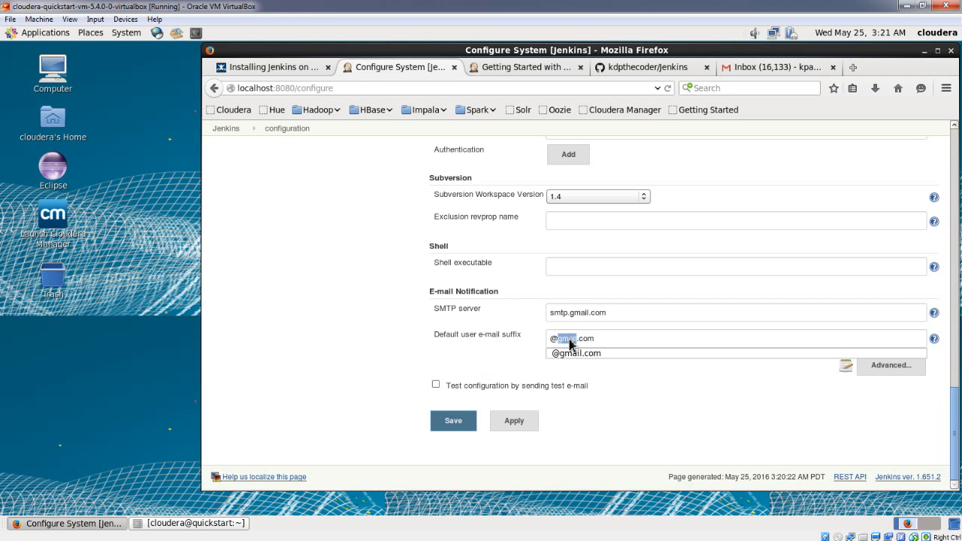
type("xyz")
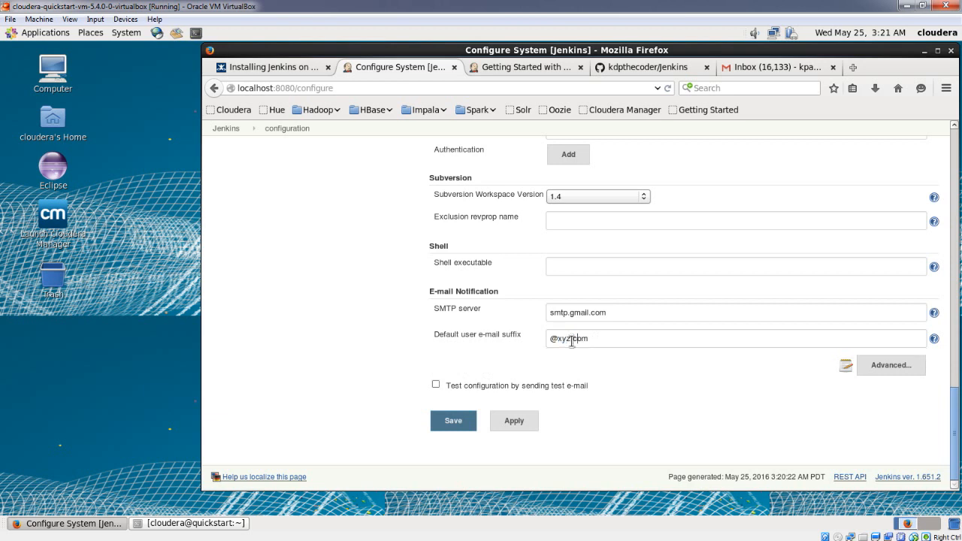
key("Right")
key("shift+Right")
key("BackSpace")
key("BackSpace")
key("BackSpace")
type("org")
left_click_drag(592, 340, 562, 340)
type("gmail.")
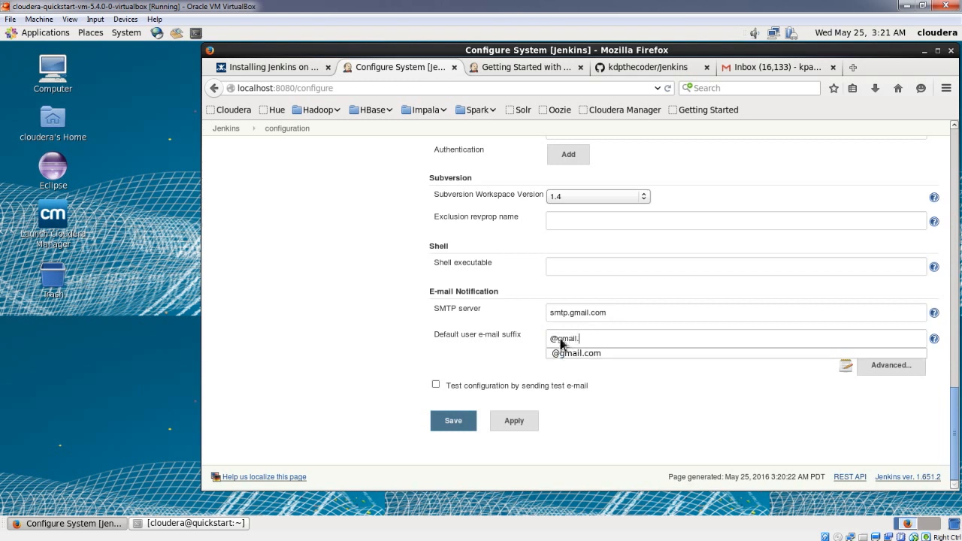
type("com")
left_click(644, 396)
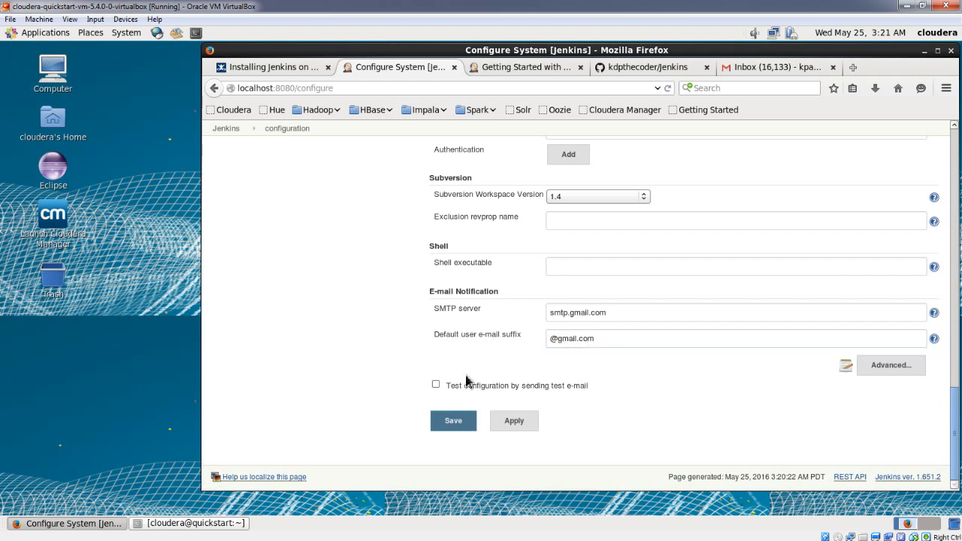
Expand the advanced e-mail notification settings and review the SMTP authentication user name, password, SSL option and port.
left_click(891, 366)
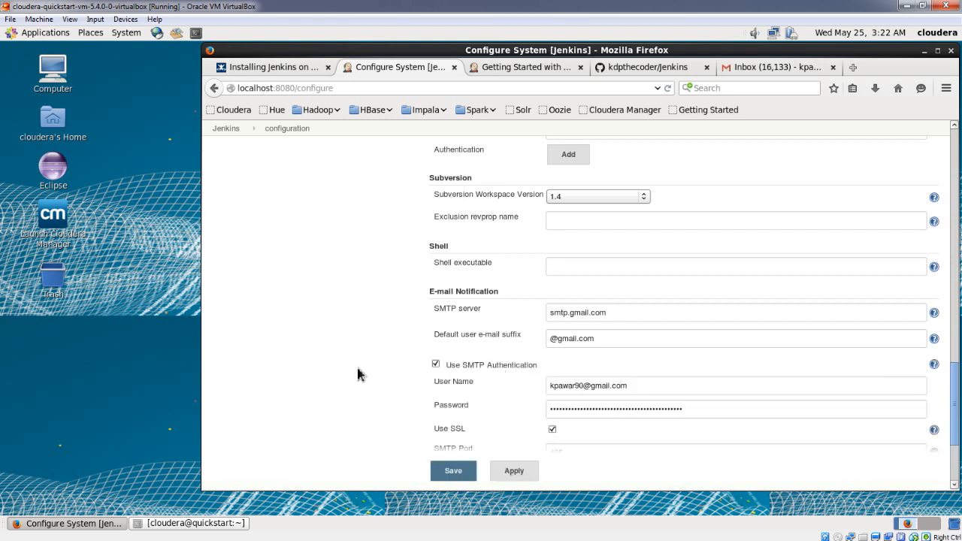
scroll(358, 376, "down", 1)
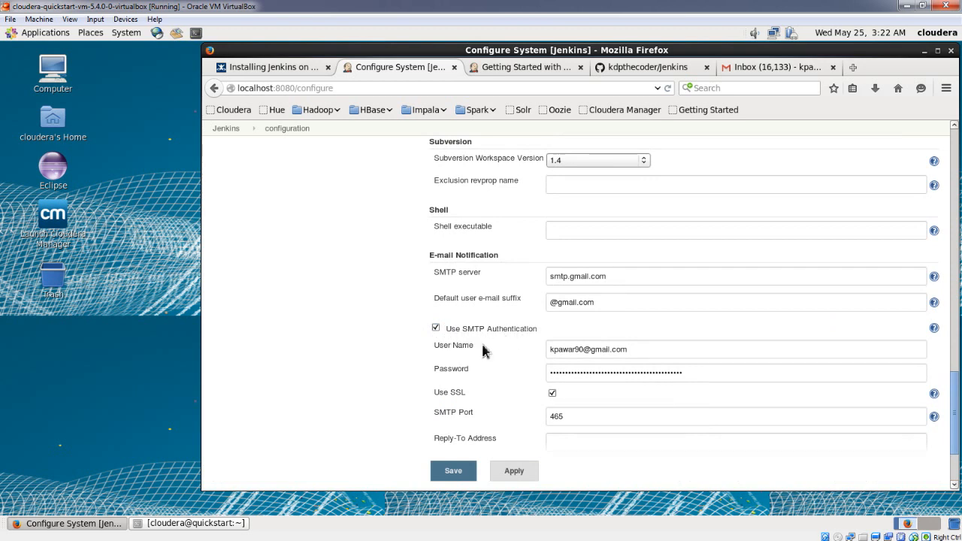
triple_click(614, 348)
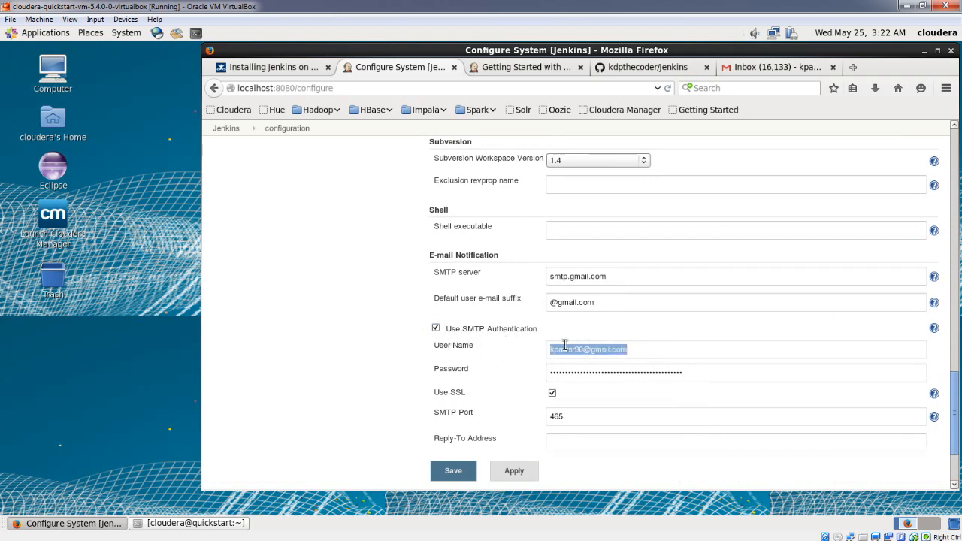
left_click(402, 355)
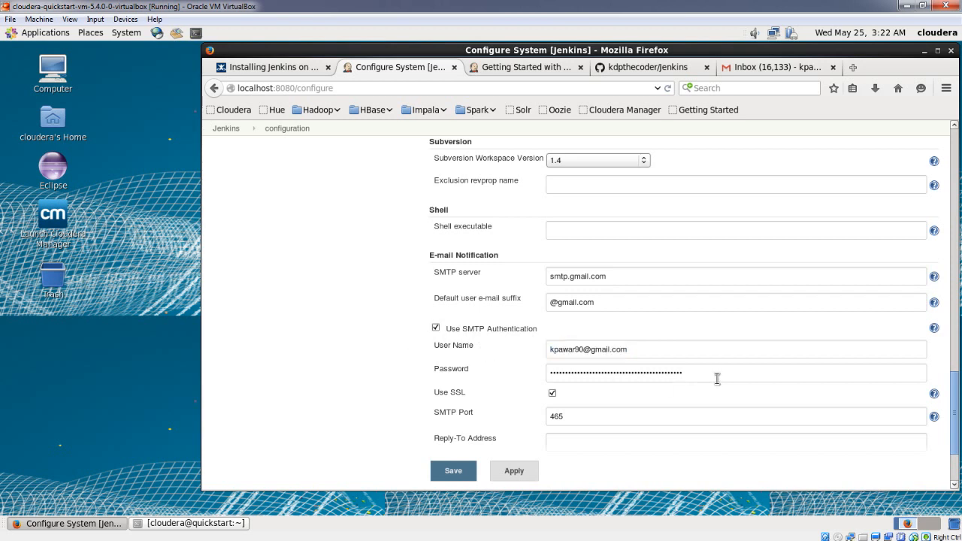
left_click_drag(702, 374, 540, 378)
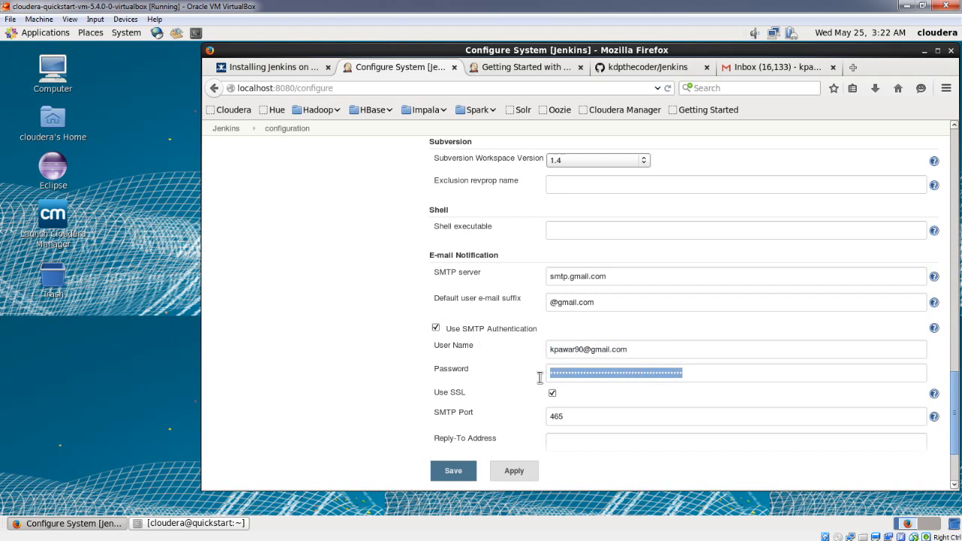
left_click(387, 370)
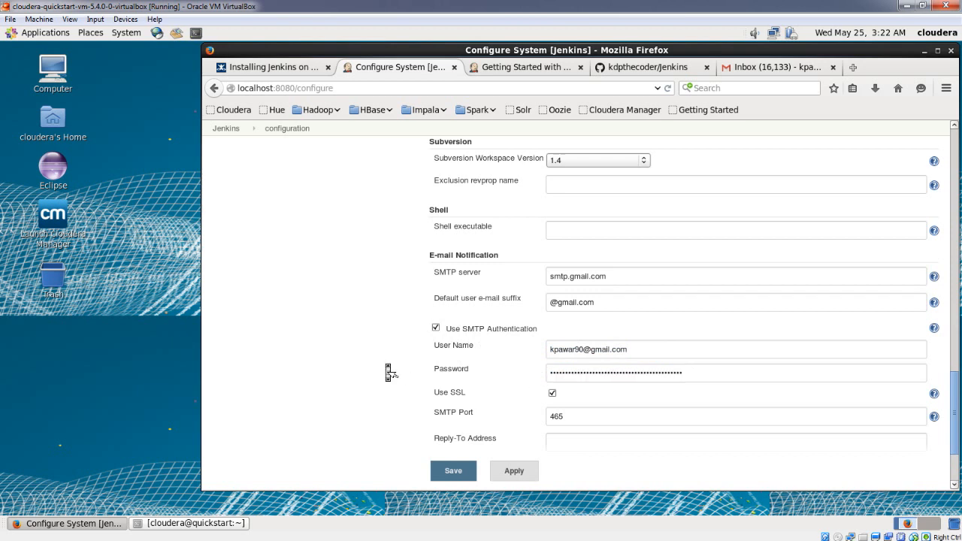
scroll(387, 370, "down", 2)
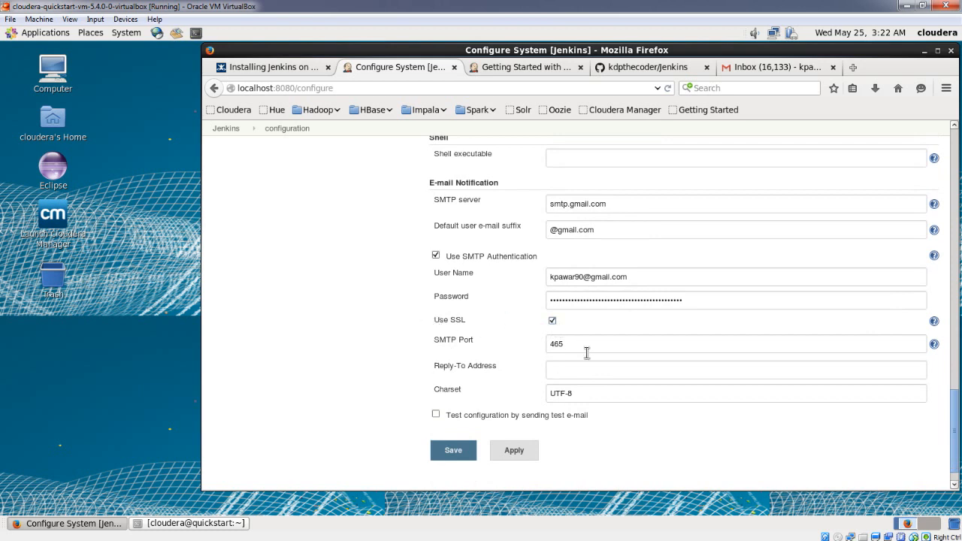
left_click_drag(565, 345, 549, 347)
left_click(570, 350)
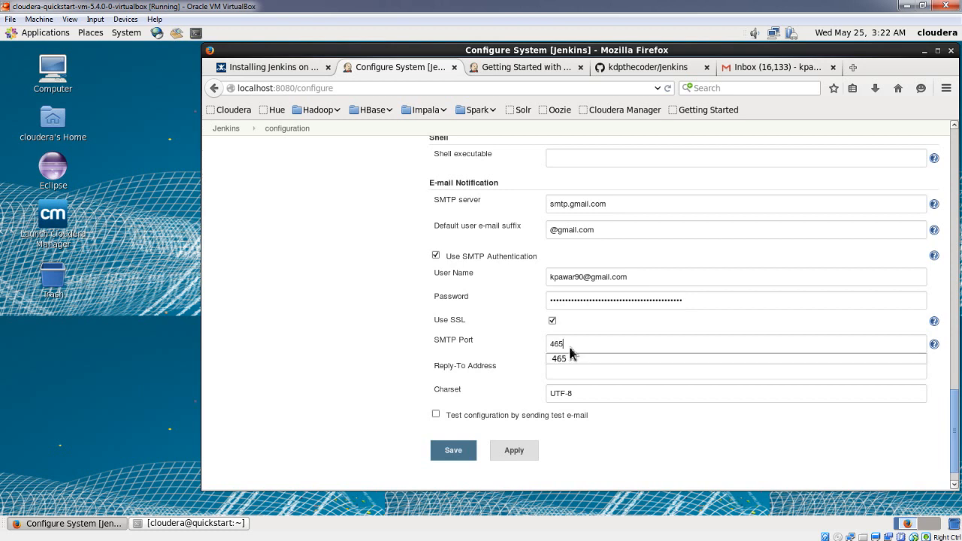
key("Tab")
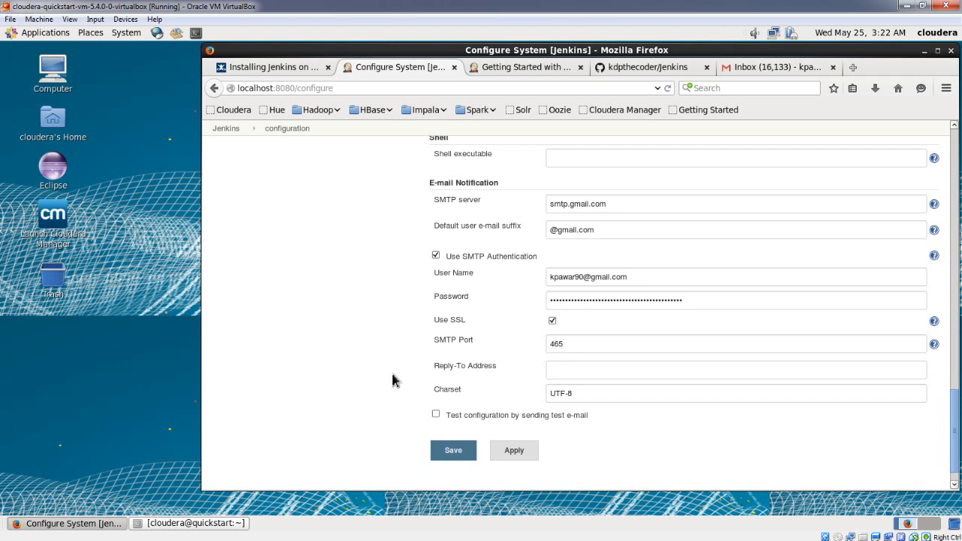
Enable the test e-mail option, copy the SMTP user name into the test recipient, and send the test message.
left_click(437, 415)
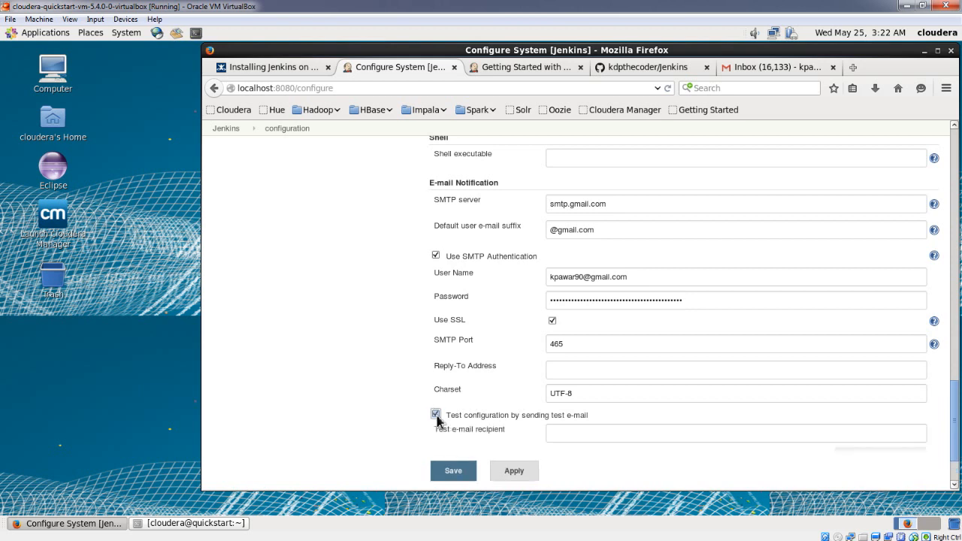
left_click(601, 434)
left_click_drag(638, 277, 546, 279)
key("ctrl+c")
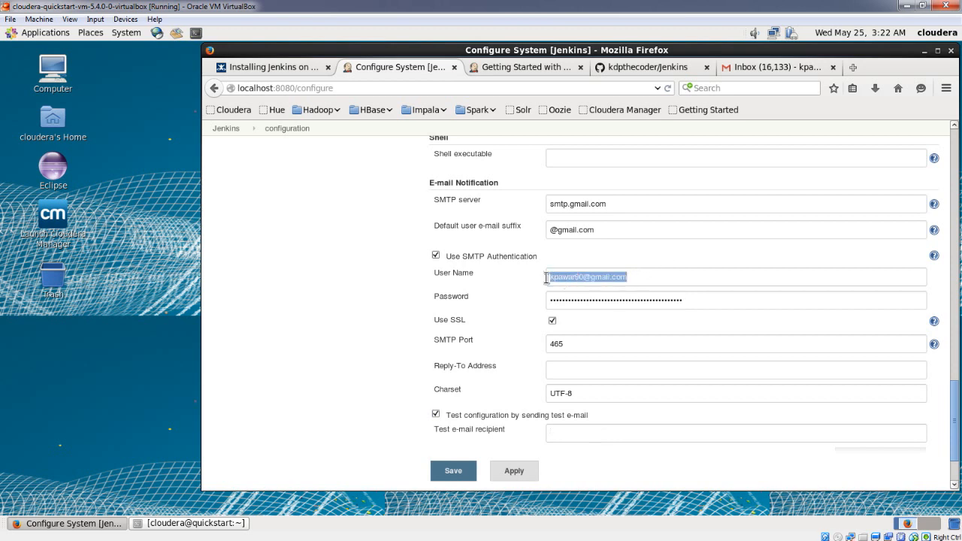
left_click(581, 434)
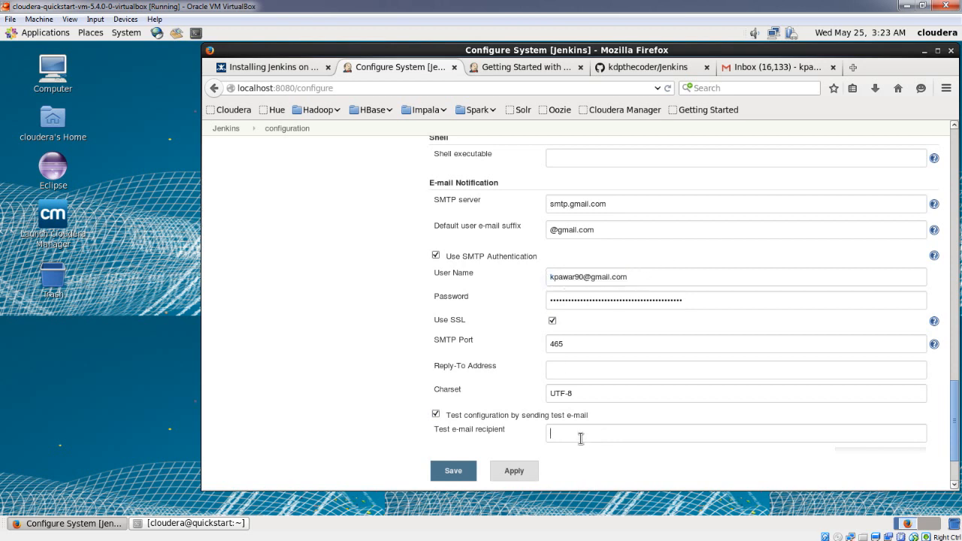
key("ctrl+v")
left_click(578, 445)
scroll(803, 480, "down", 2)
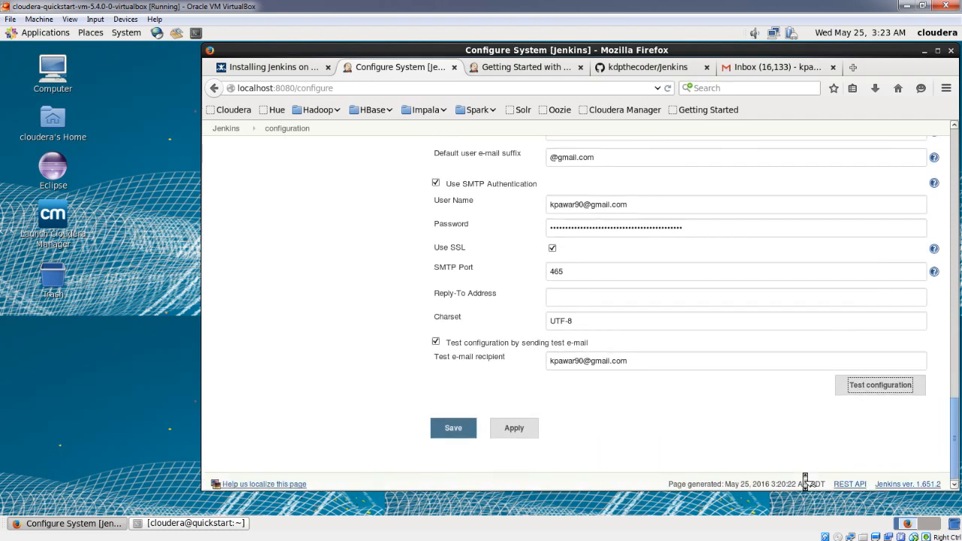
left_click(876, 388)
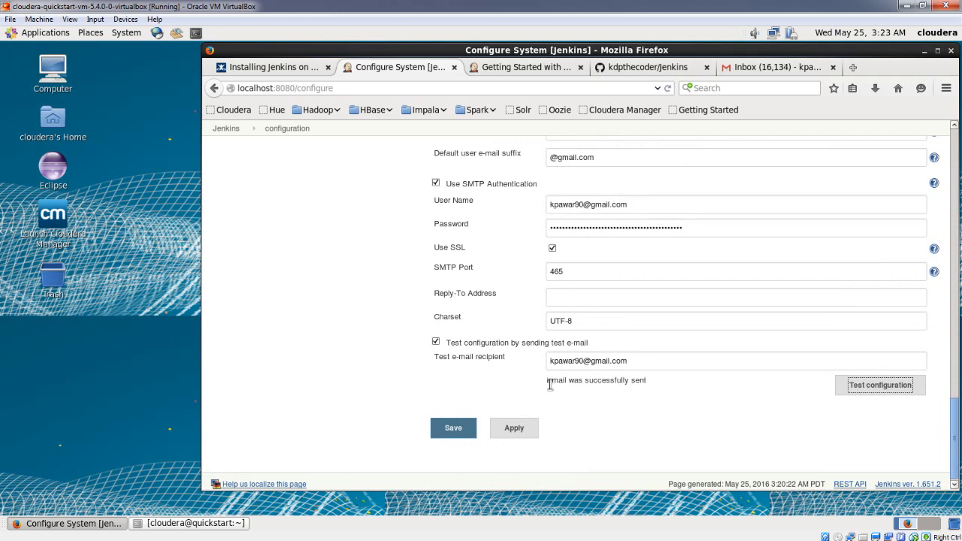
left_click_drag(550, 384, 649, 385)
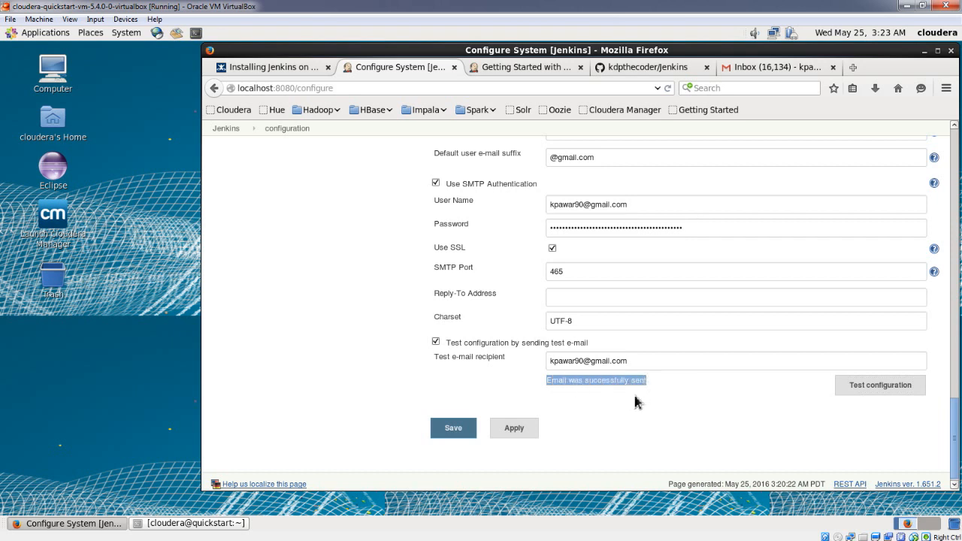
left_click(633, 392)
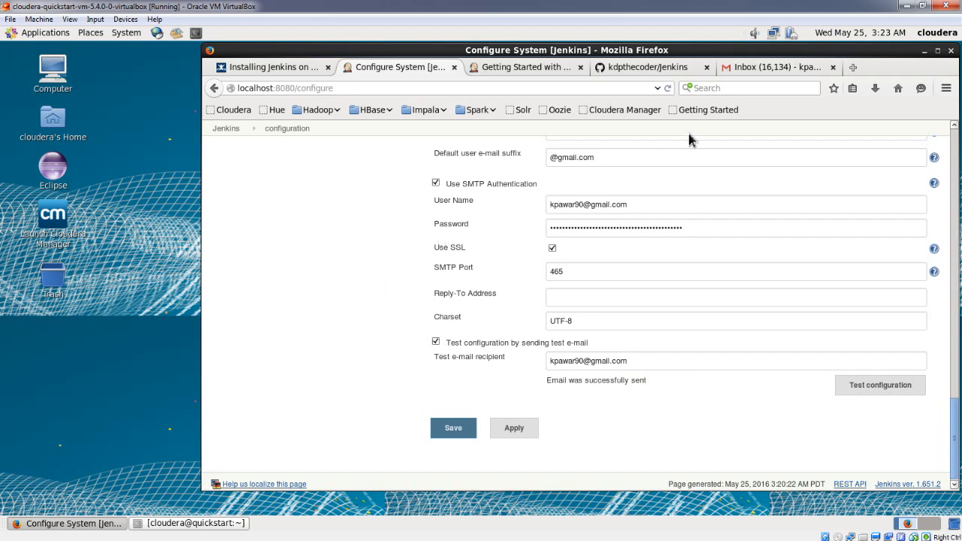
Switch to the Gmail inbox and read the message "Test email #1".
left_click(768, 69)
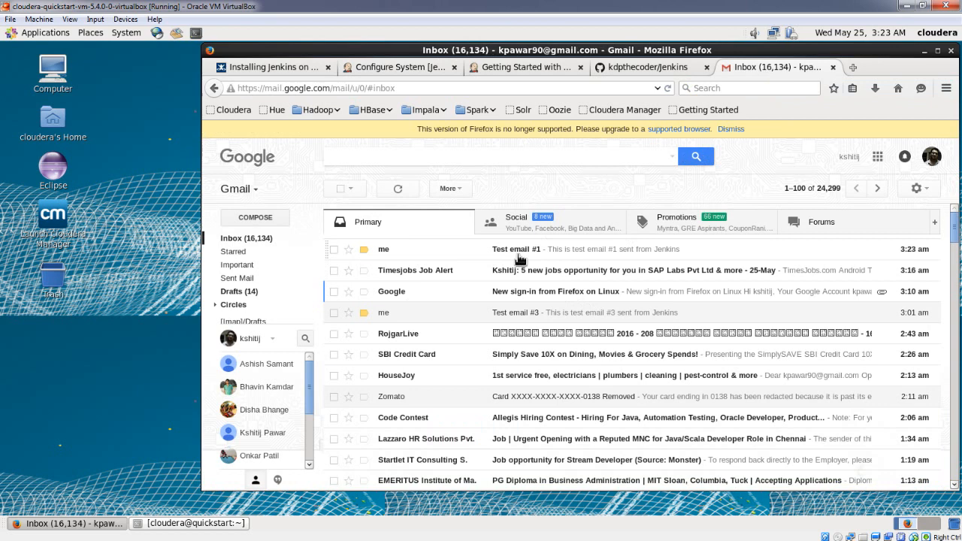
left_click(519, 258)
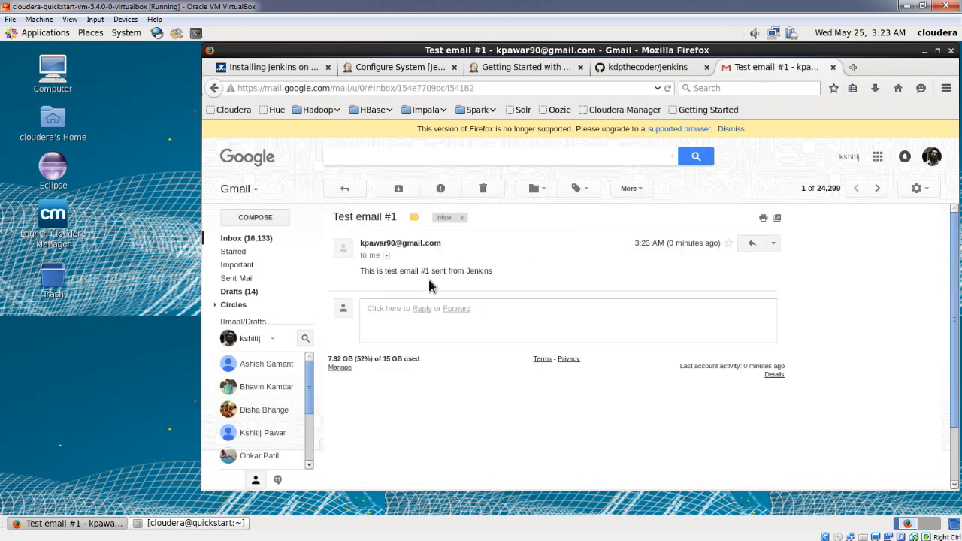
left_click_drag(360, 272, 494, 275)
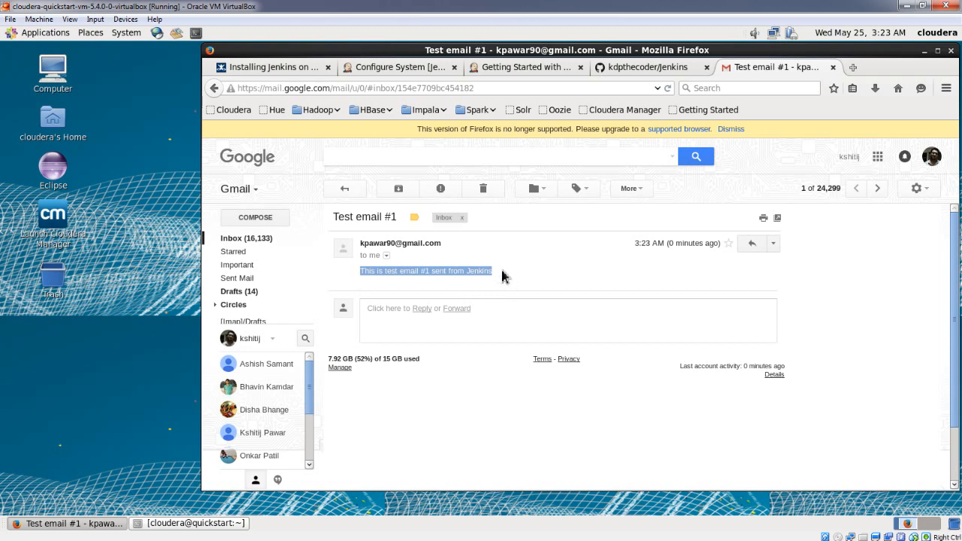
left_click(502, 276)
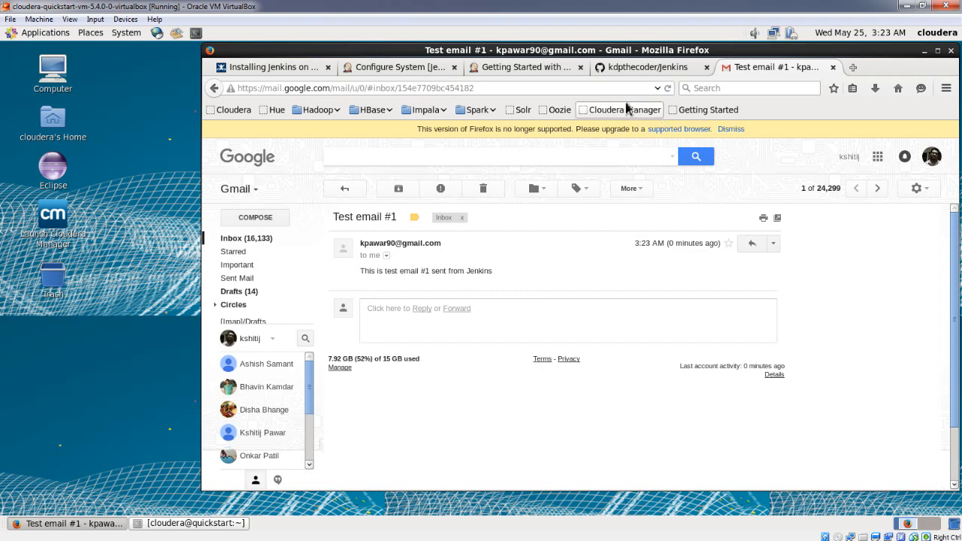
Return to Jenkins, save the system configuration, and open the configuration of the FirstJob project.
left_click(399, 69)
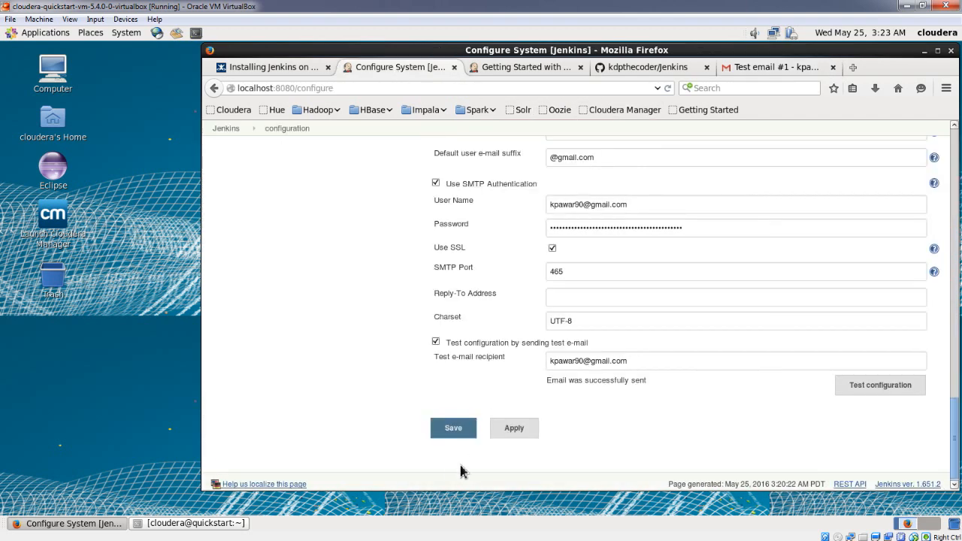
left_click(453, 430)
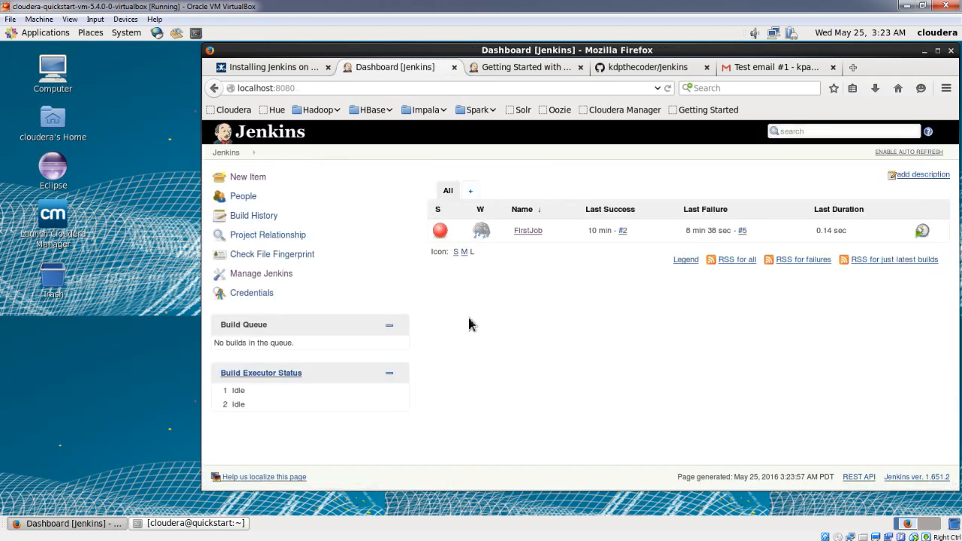
left_click(528, 233)
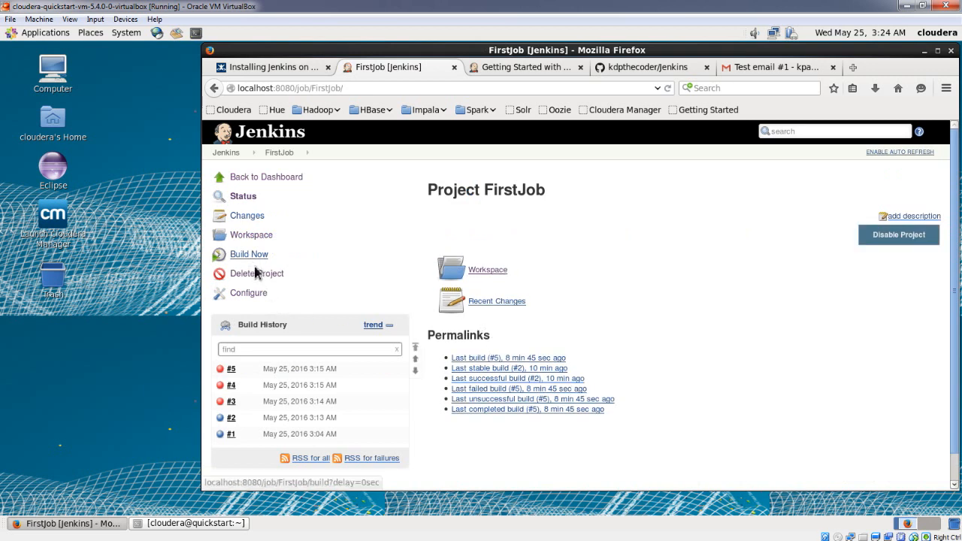
left_click(254, 295)
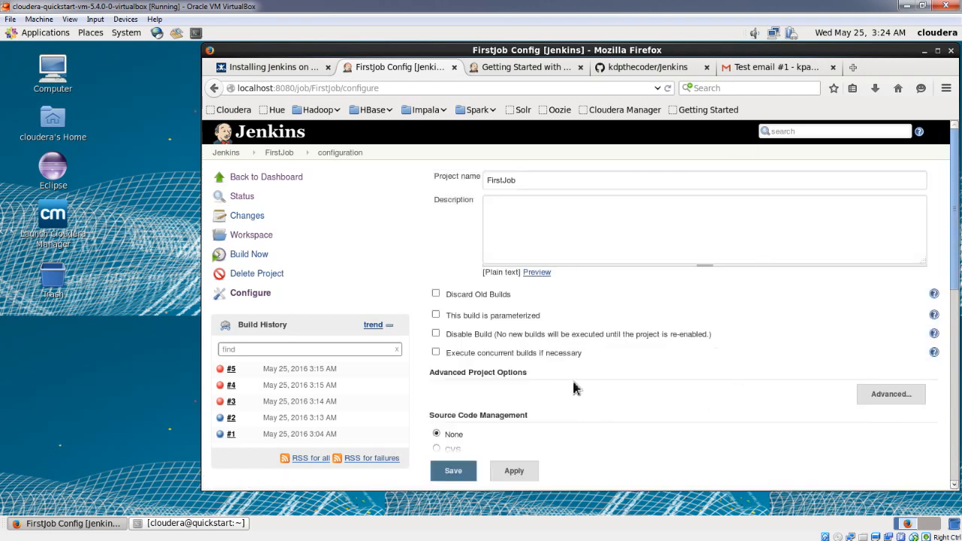
Add an E-mail Notification post-build action to the FirstJob project.
scroll(596, 393, "down", 5)
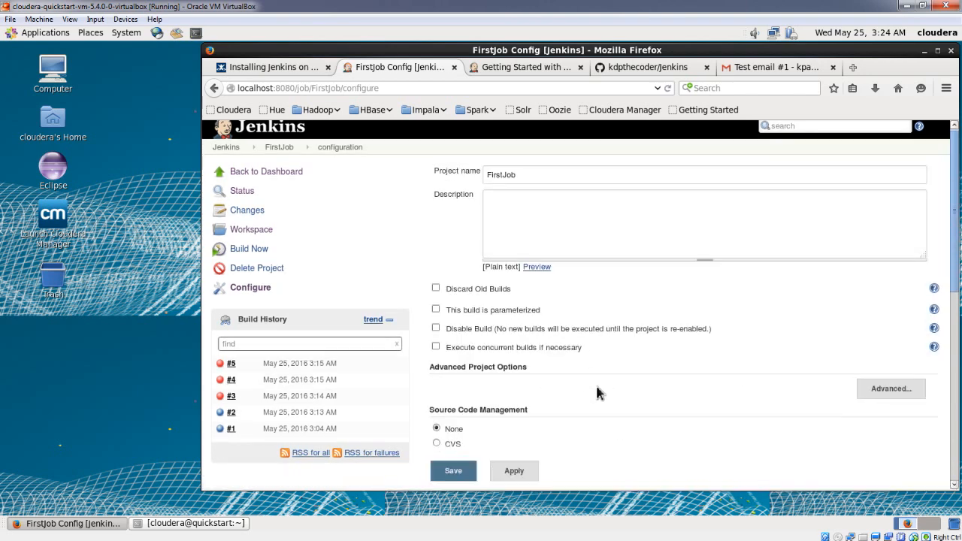
scroll(599, 396, "down", 3)
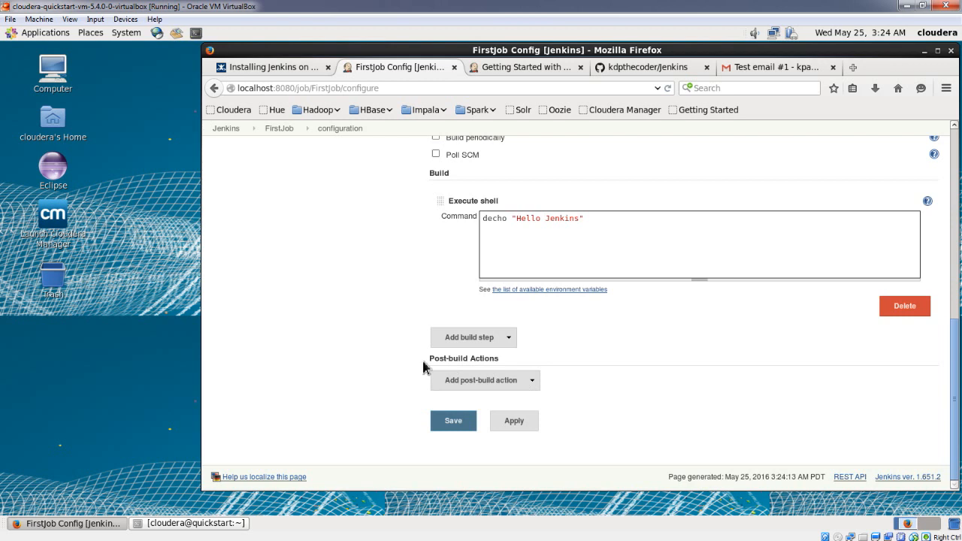
left_click_drag(429, 363, 510, 361)
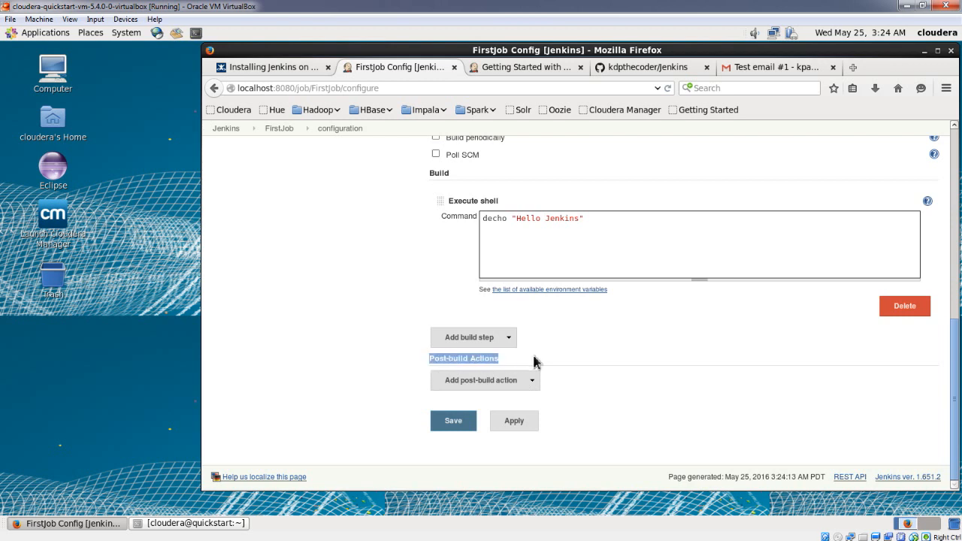
left_click(534, 362)
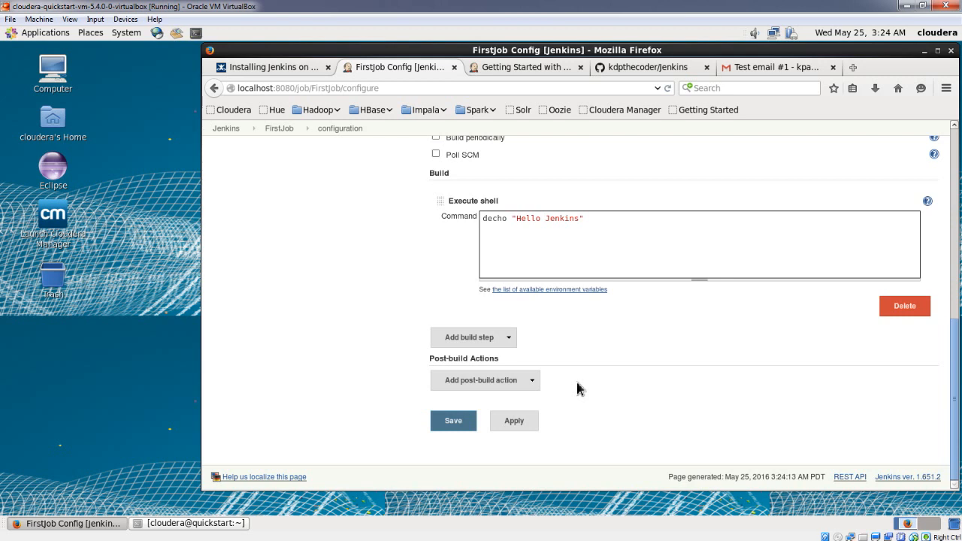
left_click(533, 381)
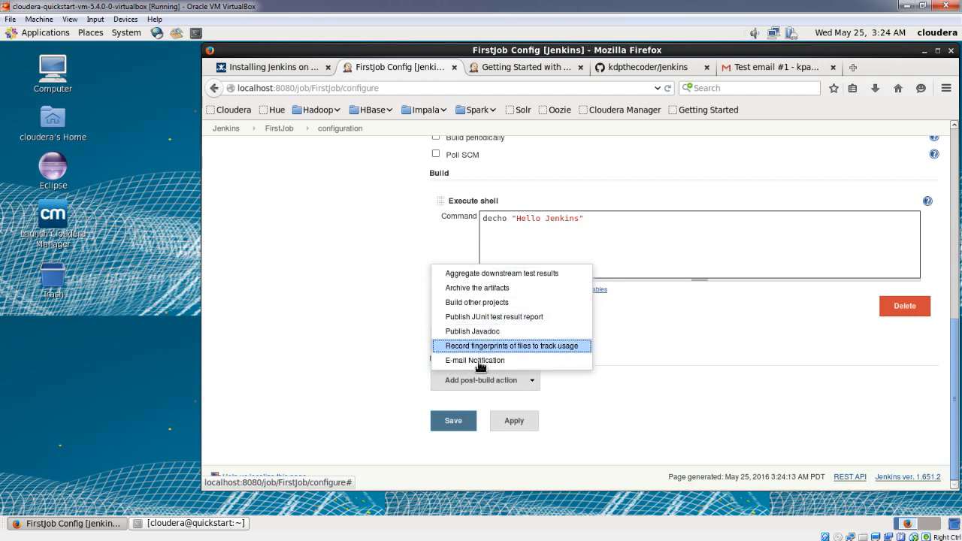
left_click(514, 362)
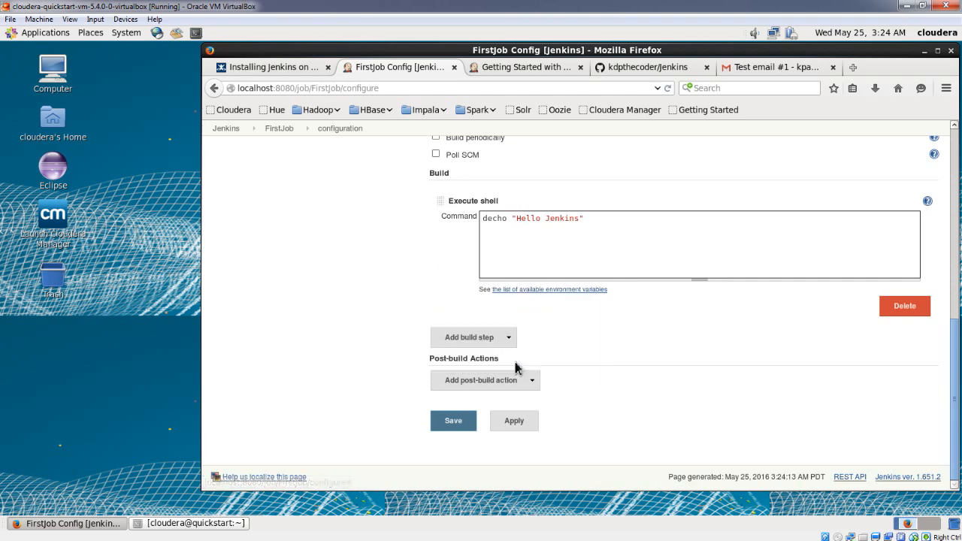
Enter the recipient's e-mail address for the E-mail Notification action.
scroll(383, 391, "down", 4)
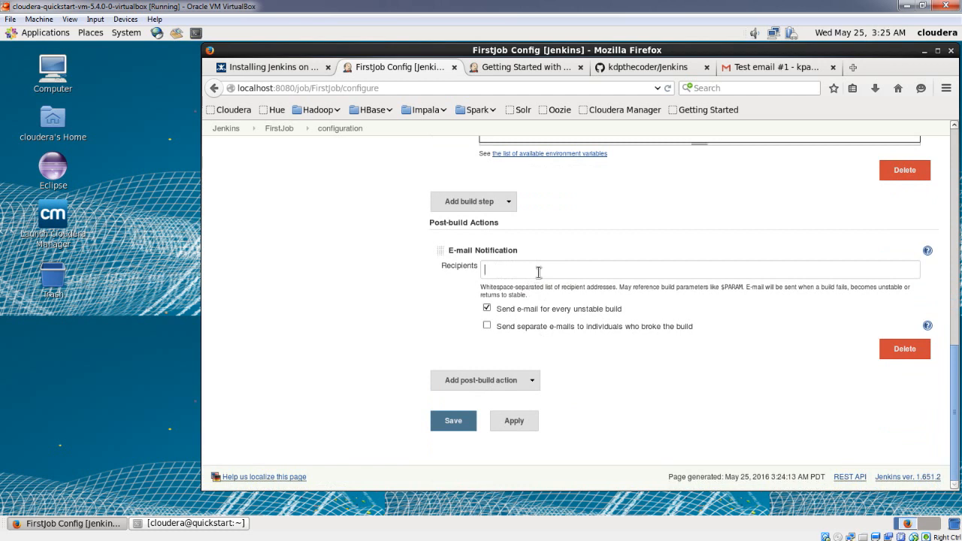
type("kp")
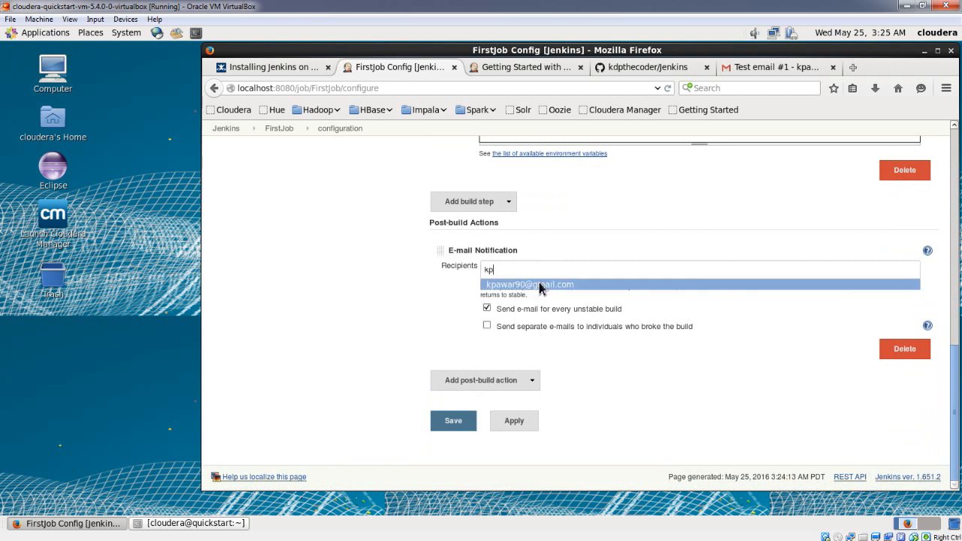
left_click(539, 282)
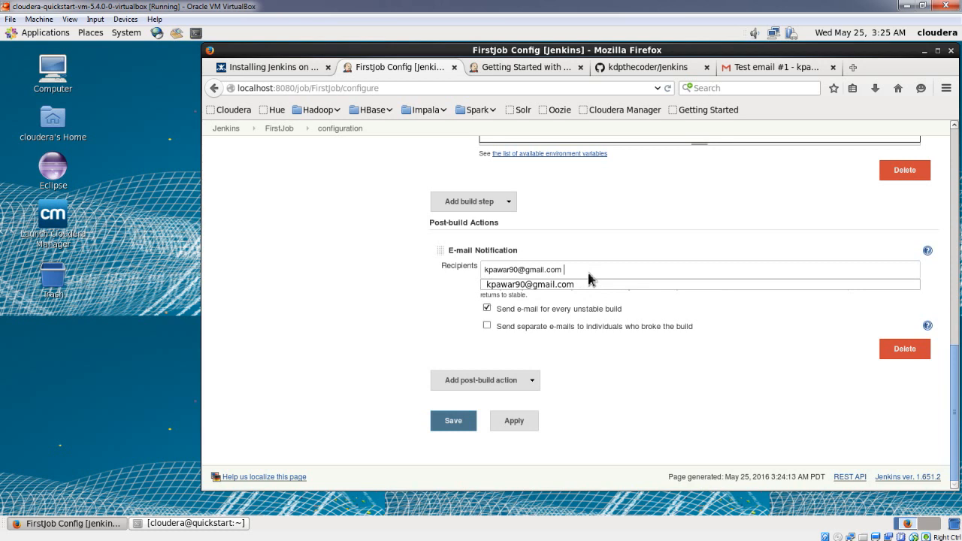
type("abc")
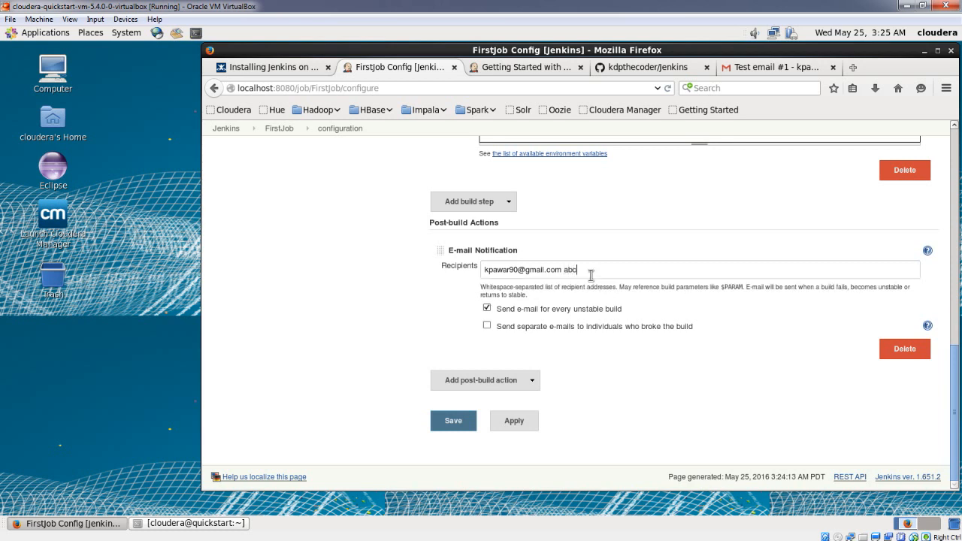
type("#xyz.com ...")
key("shift+Left")
key("shift+Left")
key("shift+Left")
key("shift+Left")
key("shift+Left")
key("shift+Left")
key("shift+Left")
key("shift+Left")
key("shift+Left")
key("shift+Left")
key("shift+Left")
key("shift+Left")
key("shift+Left")
key("shift+Left")
key("shift+Left")
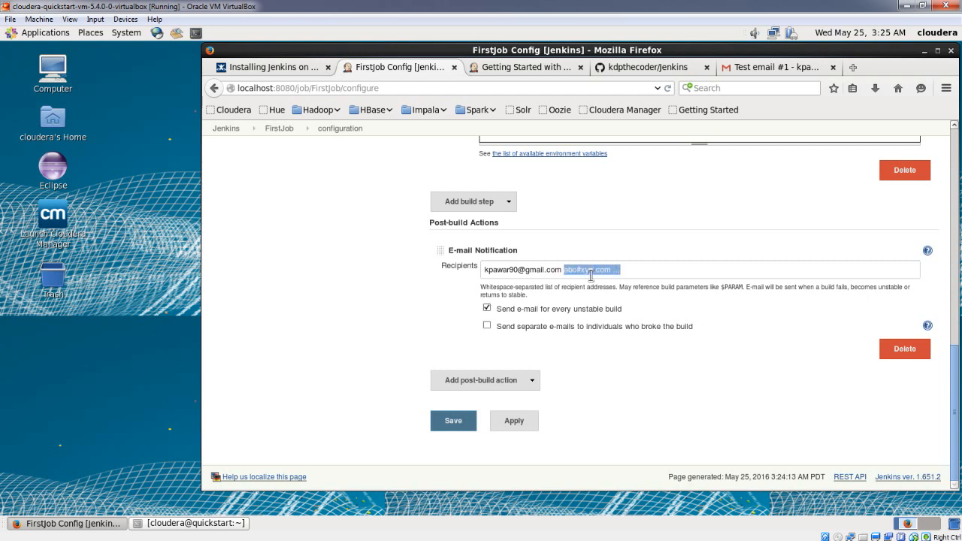
key("BackSpace")
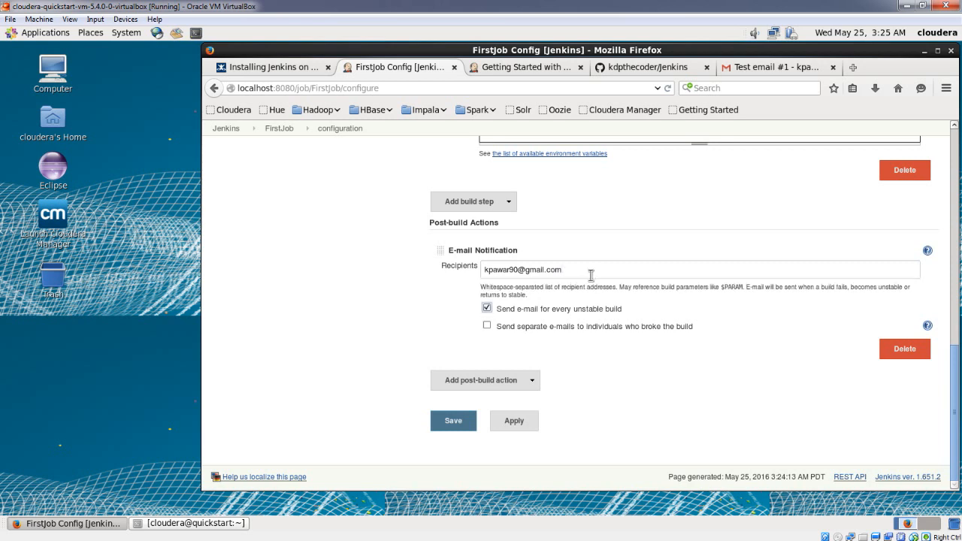
Review the options for e-mailing on every unstable build and for sending separate e-mails to individuals who broke the build.
left_click(487, 309)
left_click_drag(498, 310, 634, 311)
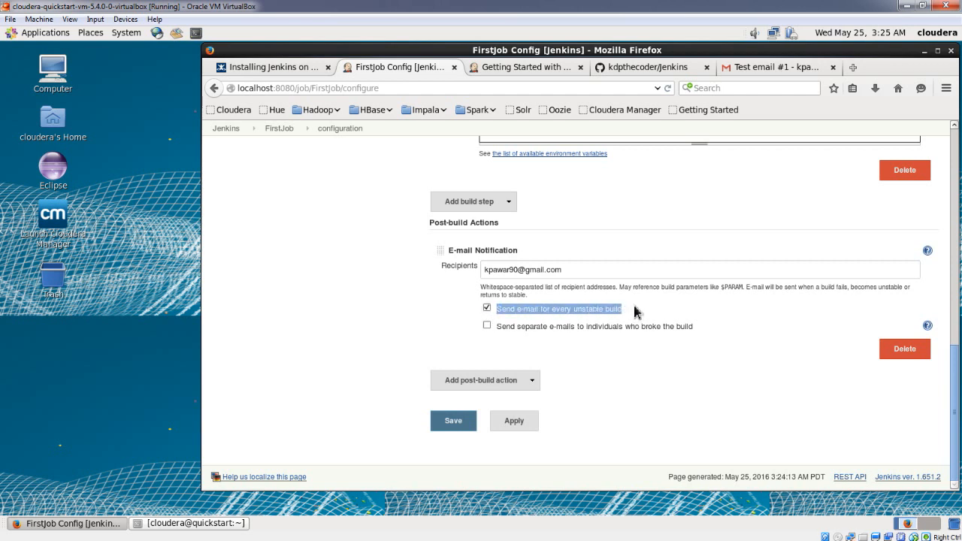
left_click(425, 311)
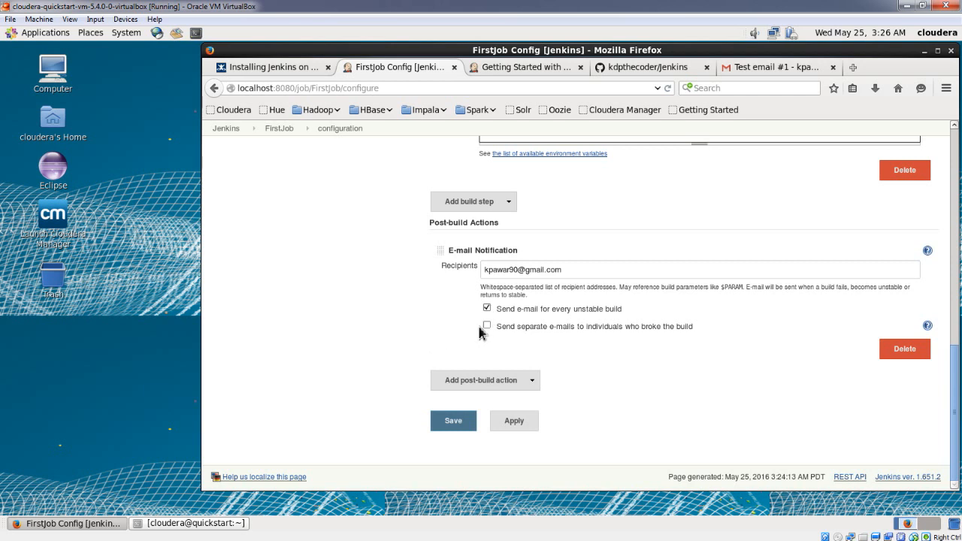
left_click_drag(496, 326, 700, 331)
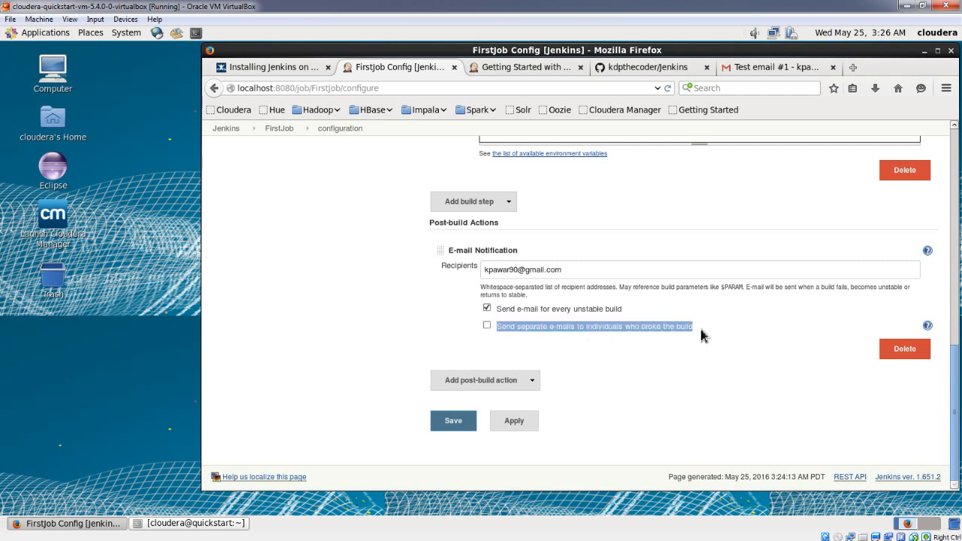
left_click(389, 333)
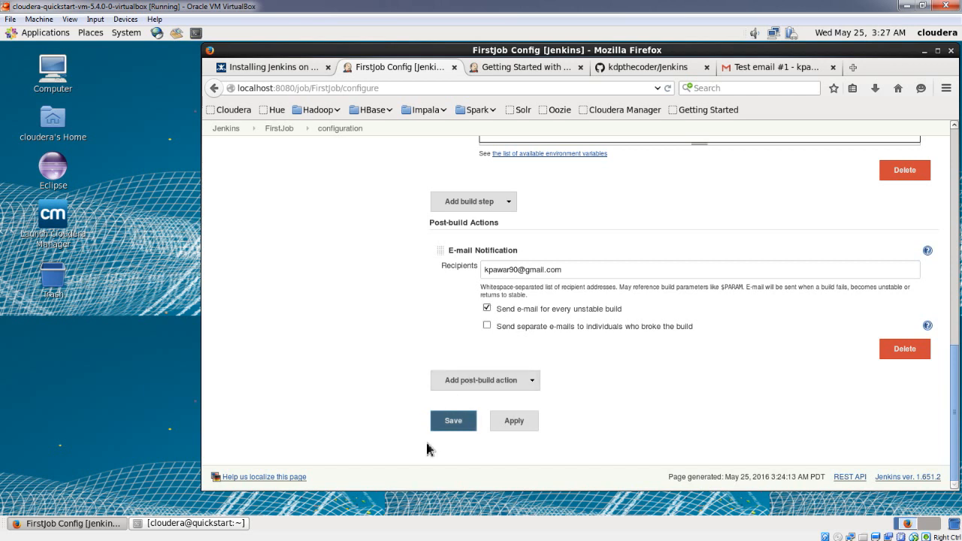
Apply and save the FirstJob configuration, and start a new build.
left_click(514, 428)
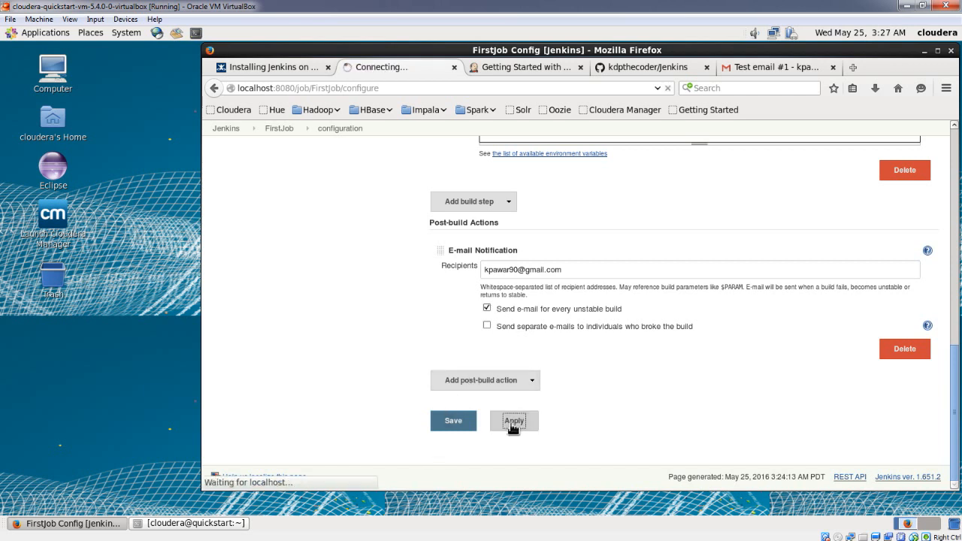
left_click(462, 425)
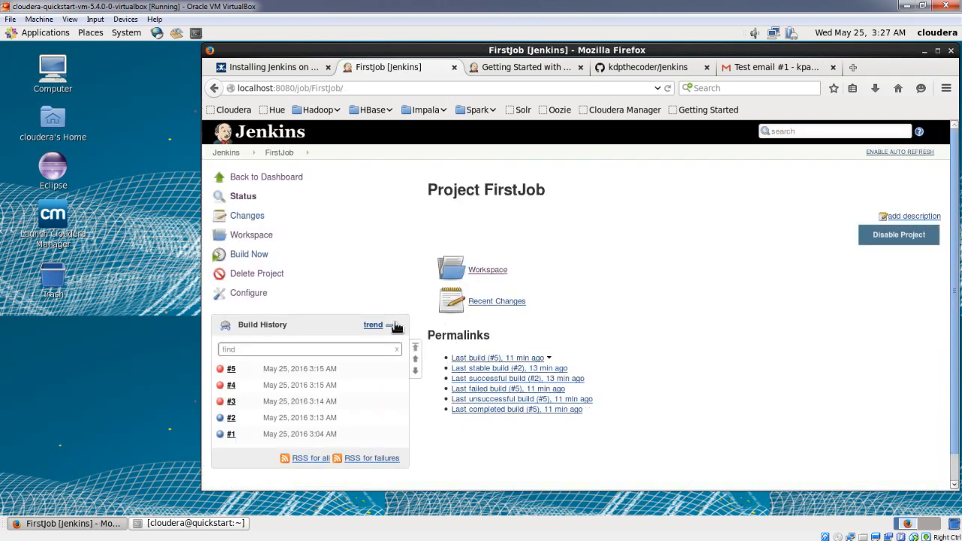
left_click(249, 257)
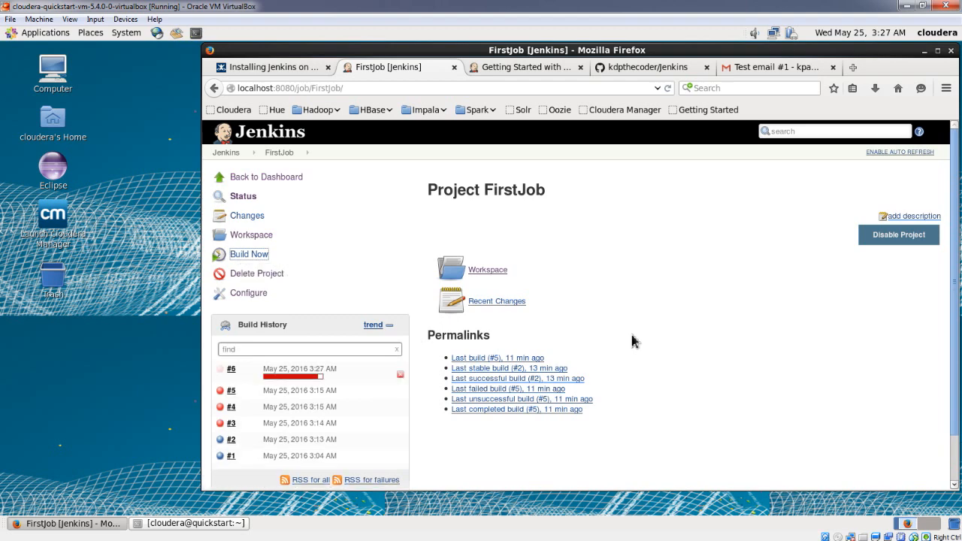
Open the console output of build #6 and read the final status, shell command and e-mail sending lines.
left_click(224, 373)
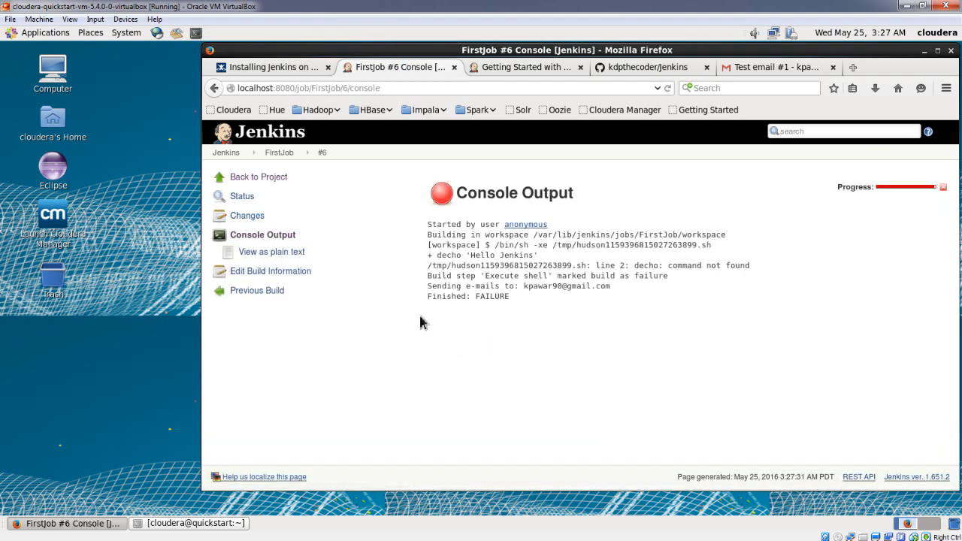
left_click_drag(500, 301, 427, 303)
left_click(528, 305)
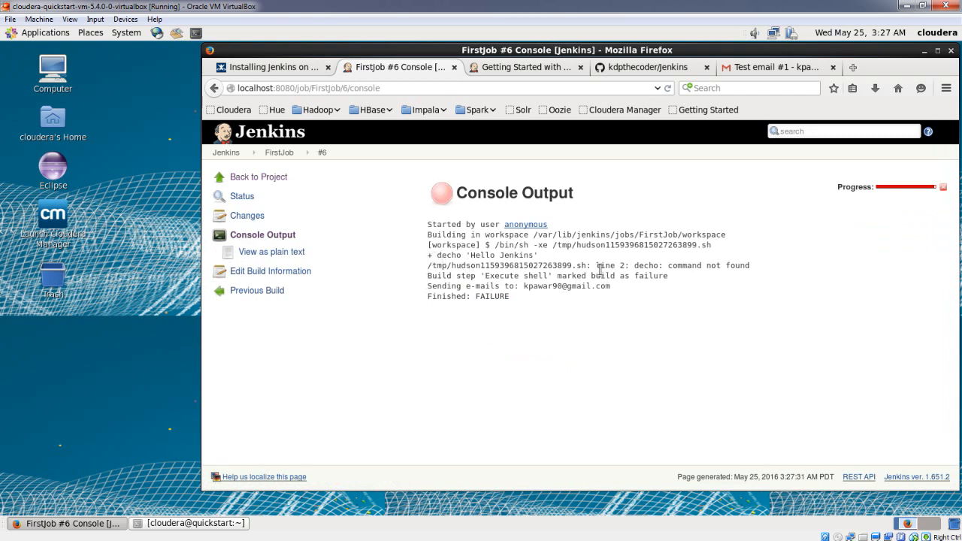
left_click_drag(598, 265, 752, 269)
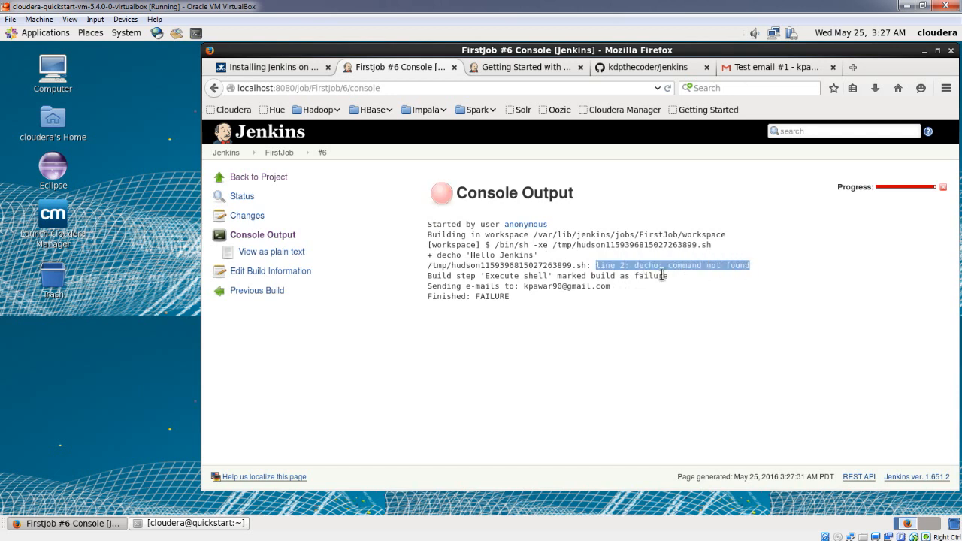
left_click(639, 267)
left_click_drag(635, 267, 742, 269)
left_click(669, 272)
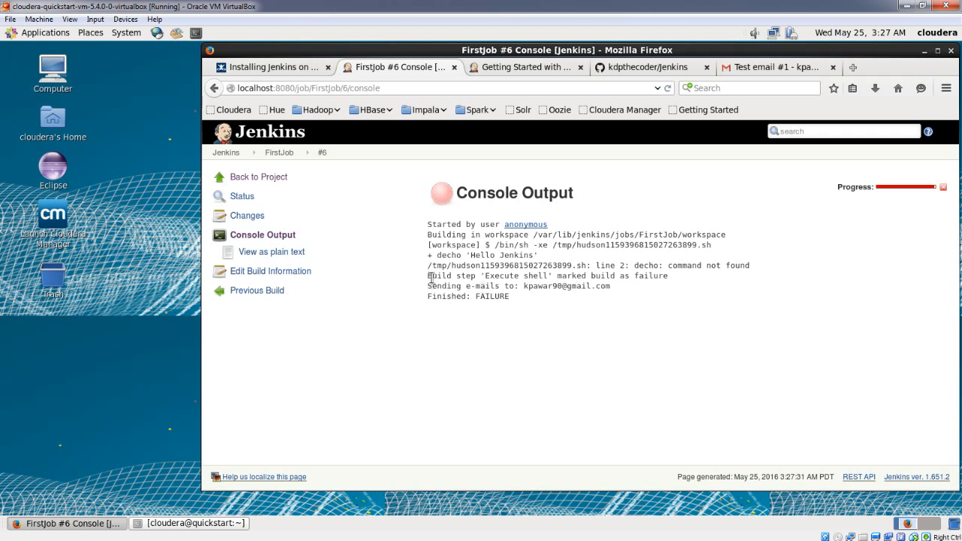
left_click_drag(431, 276, 607, 293)
left_click(612, 289)
Return to the FirstJob project page, and switch to Gmail to view the inbox.
left_click(258, 178)
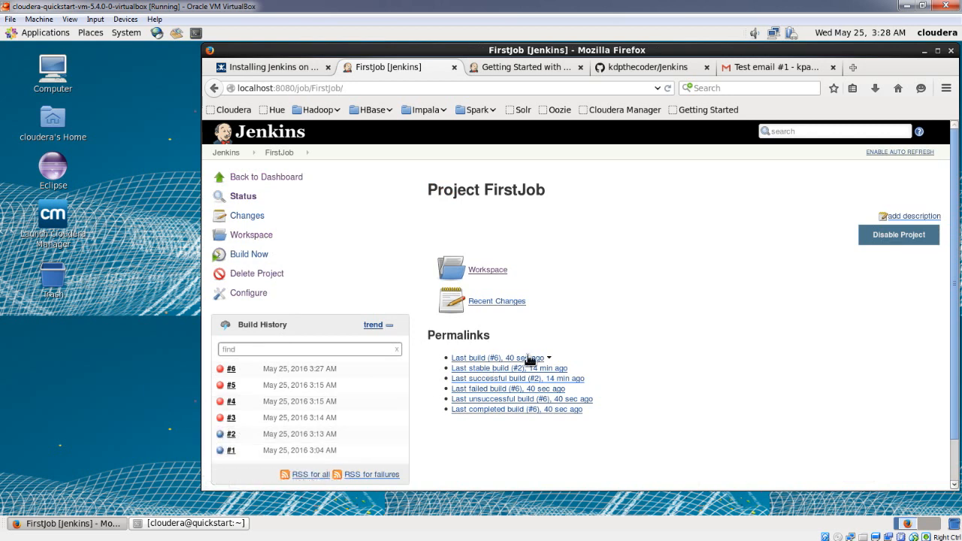
left_click(761, 67)
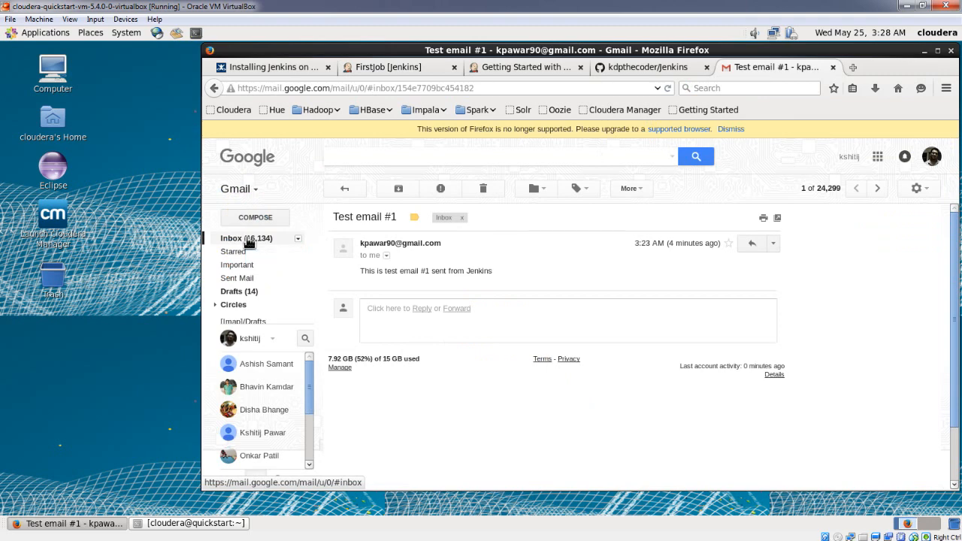
left_click(248, 239)
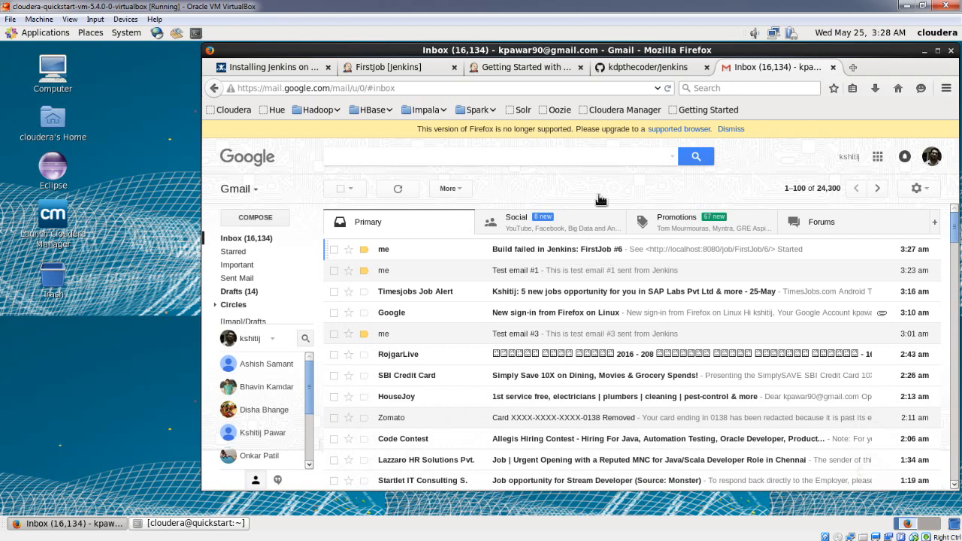
Check the project name in Jenkins and return to the Gmail inbox to compare it with the newest subject.
left_click(399, 67)
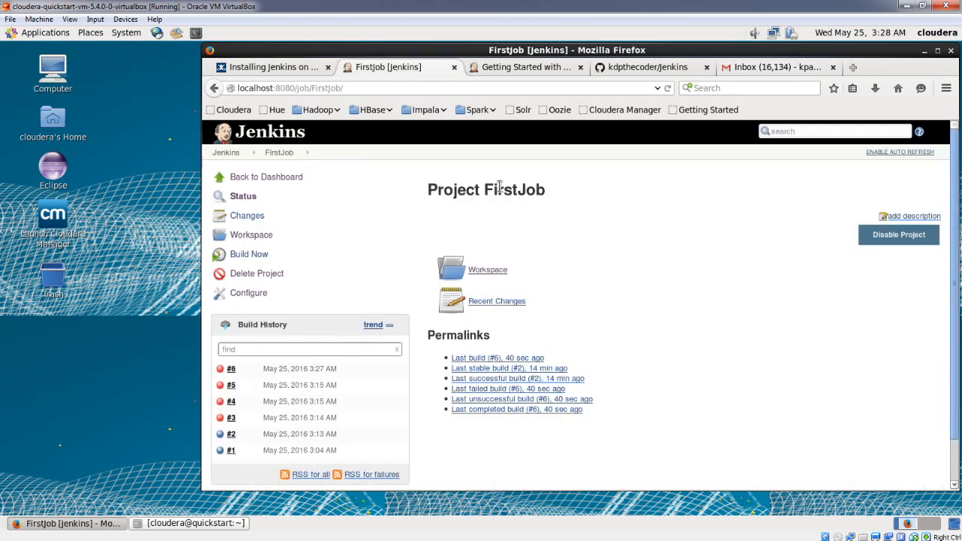
left_click_drag(485, 187, 550, 200)
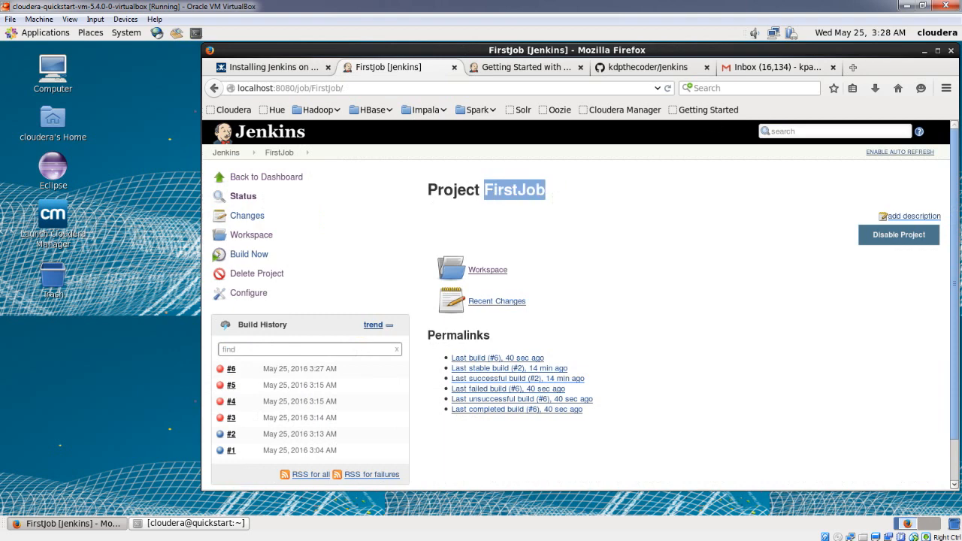
left_click(775, 69)
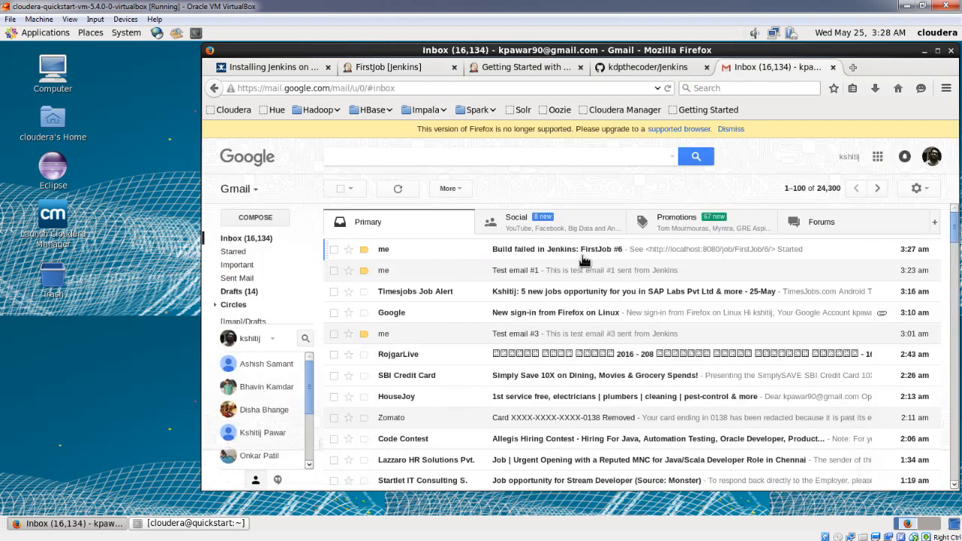
Read the message "Build failed in Jenkins: FirstJob #6", including its build log, and return to the inbox.
left_click(584, 259)
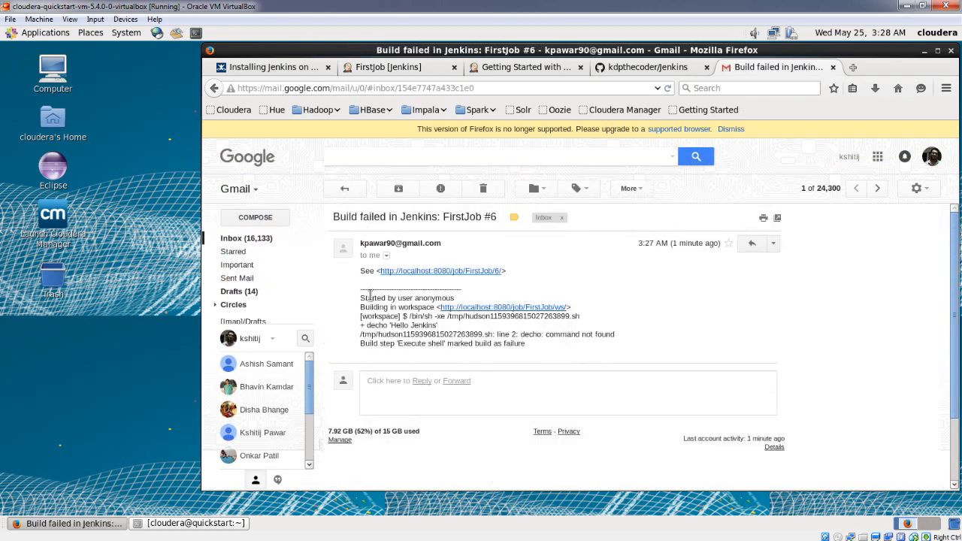
left_click_drag(362, 299, 460, 302)
left_click(460, 302)
left_click_drag(579, 317, 440, 332)
left_click(414, 336)
left_click_drag(500, 338, 451, 346)
left_click(451, 346)
left_click(356, 195)
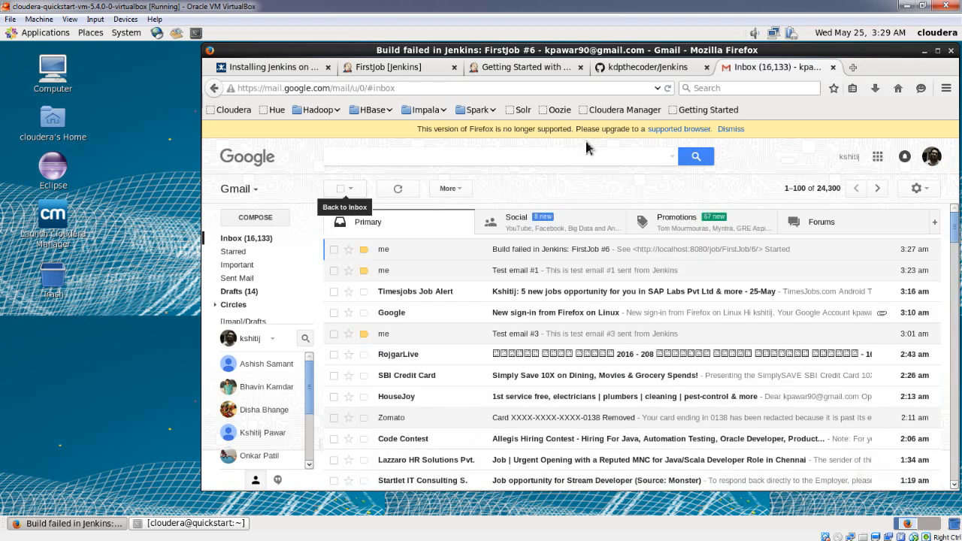
Switch to Jenkins, correct FirstJob's shell command to echo "Hello Jenkins", and apply and save the job configuration.
left_click(419, 69)
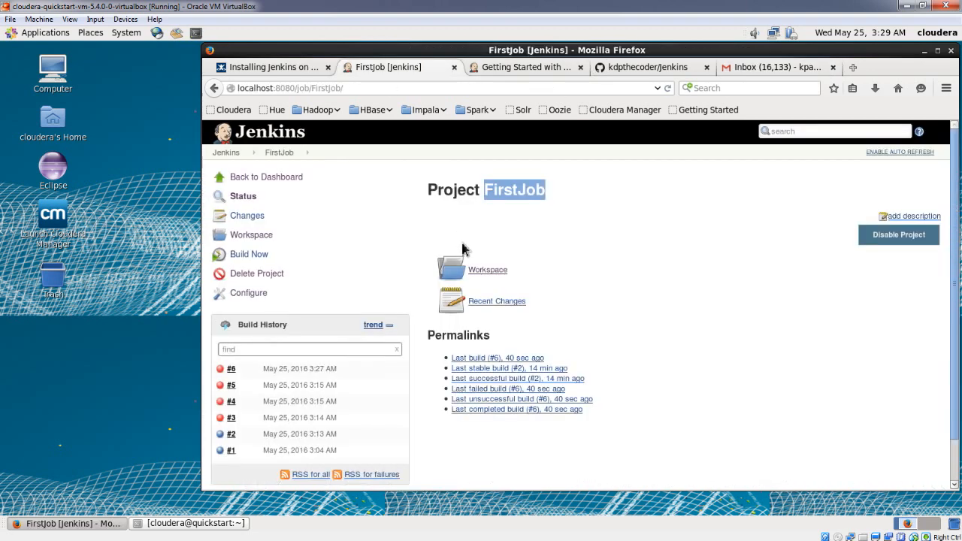
left_click(653, 374)
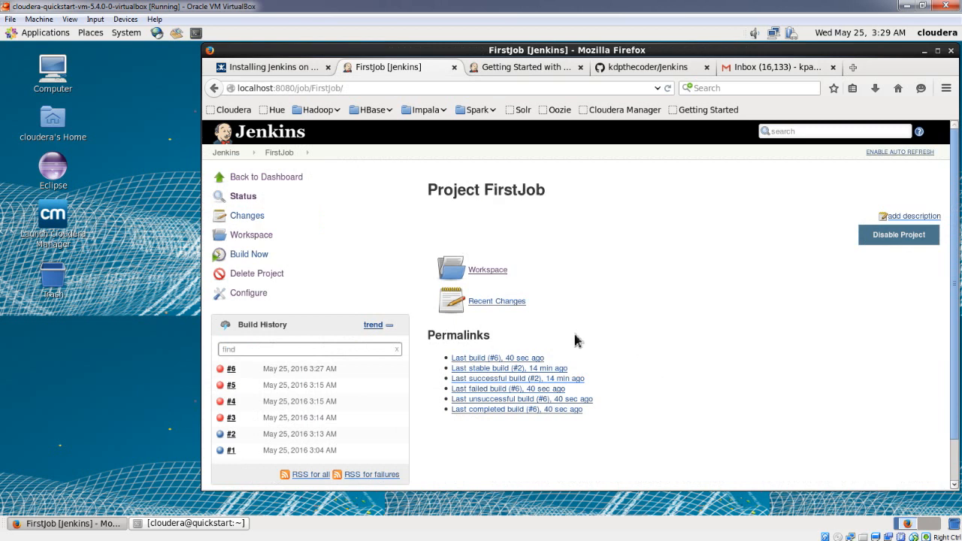
left_click(251, 294)
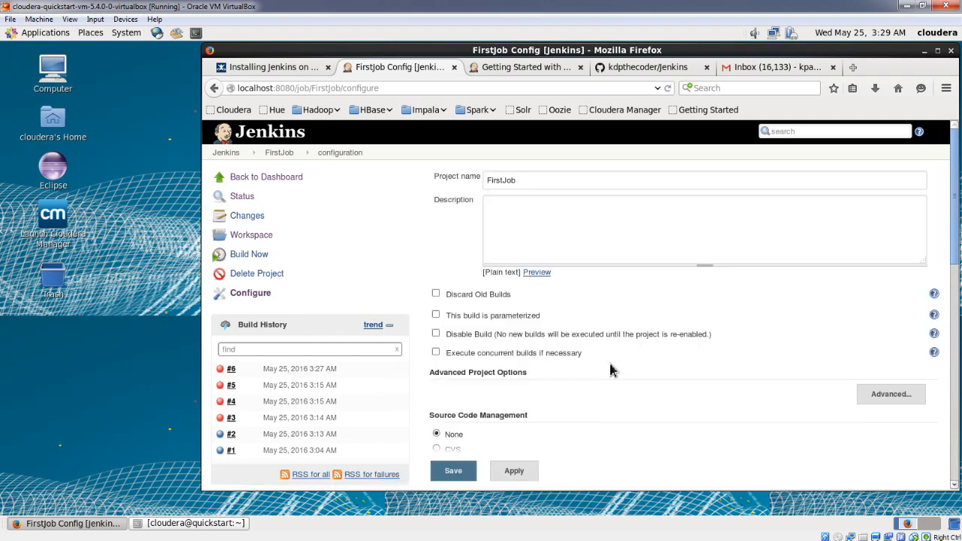
scroll(640, 359, "down", 5)
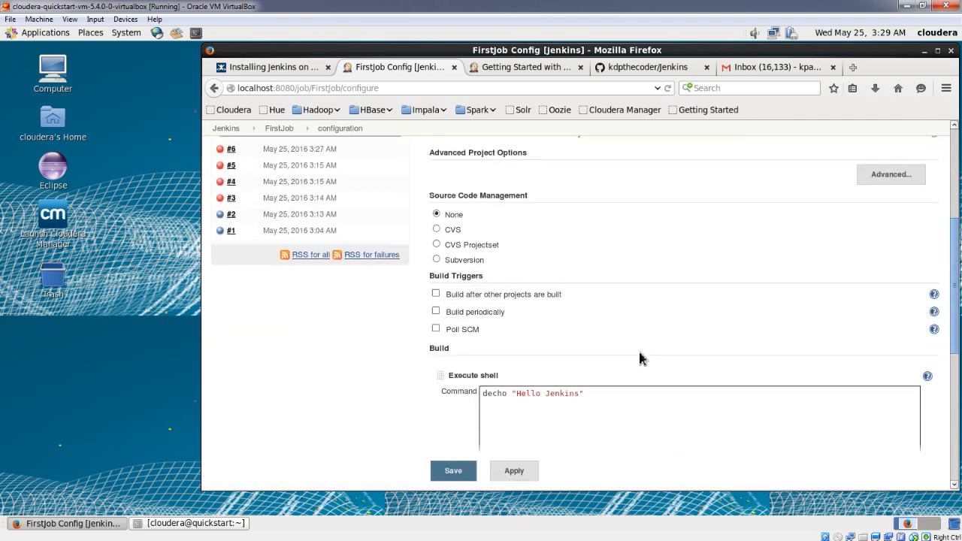
scroll(639, 358, "down", 5)
left_click(487, 179)
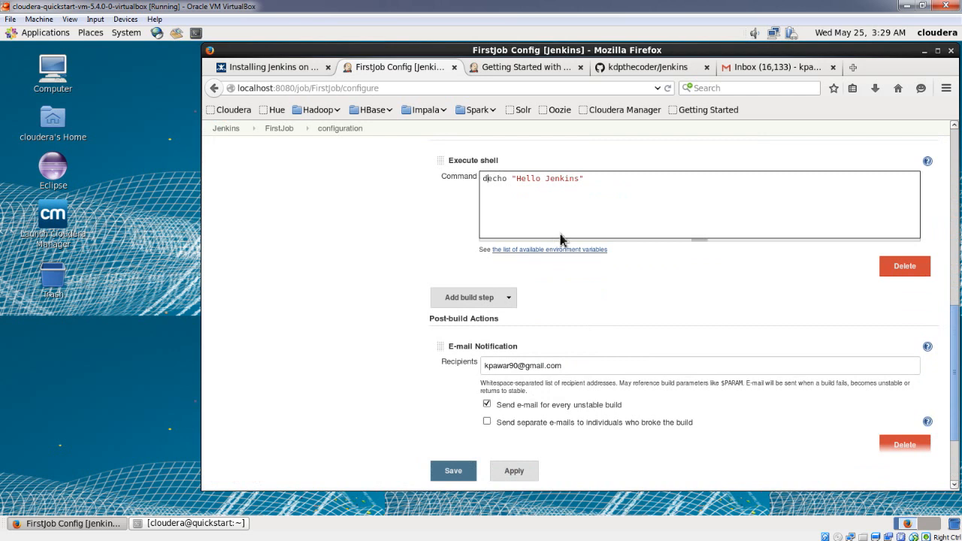
key("BackSpace")
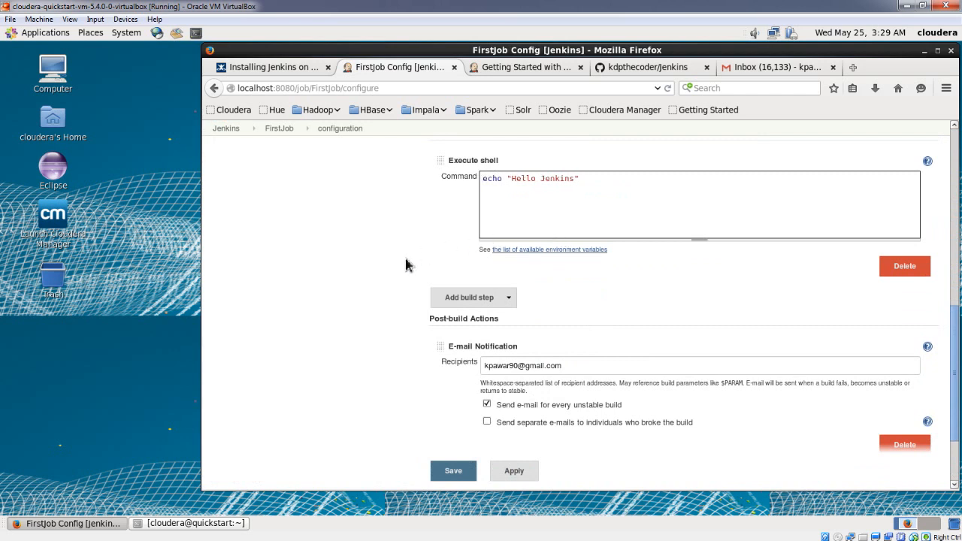
scroll(391, 436, "down", 3)
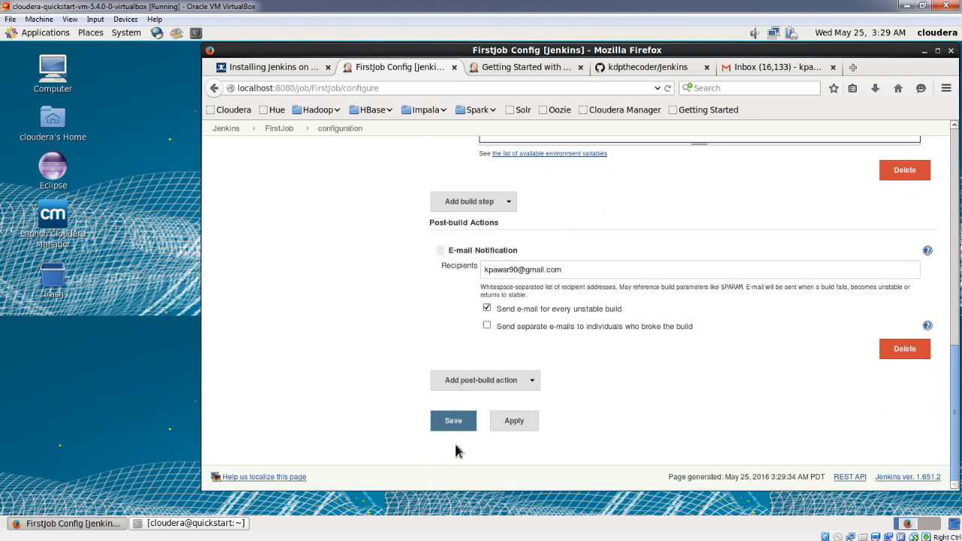
left_click(514, 421)
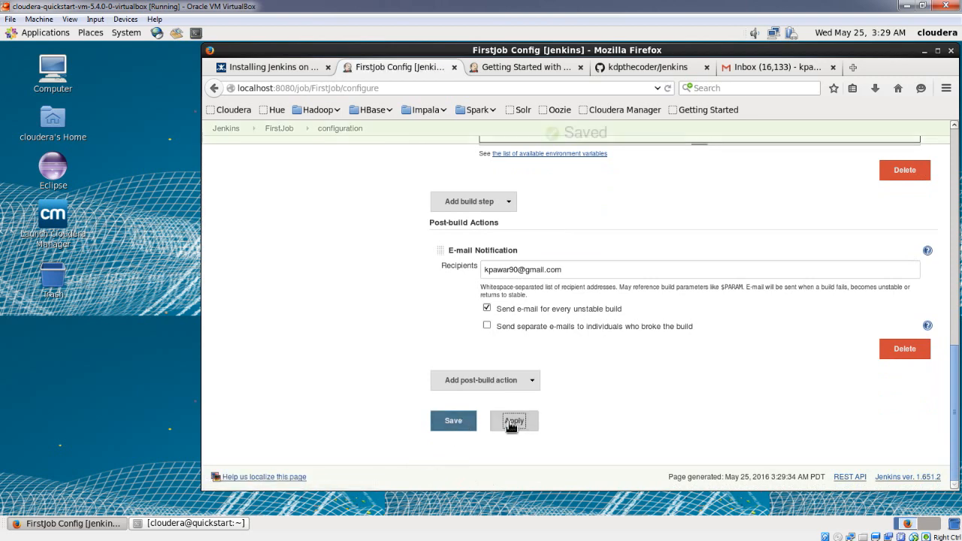
left_click(454, 423)
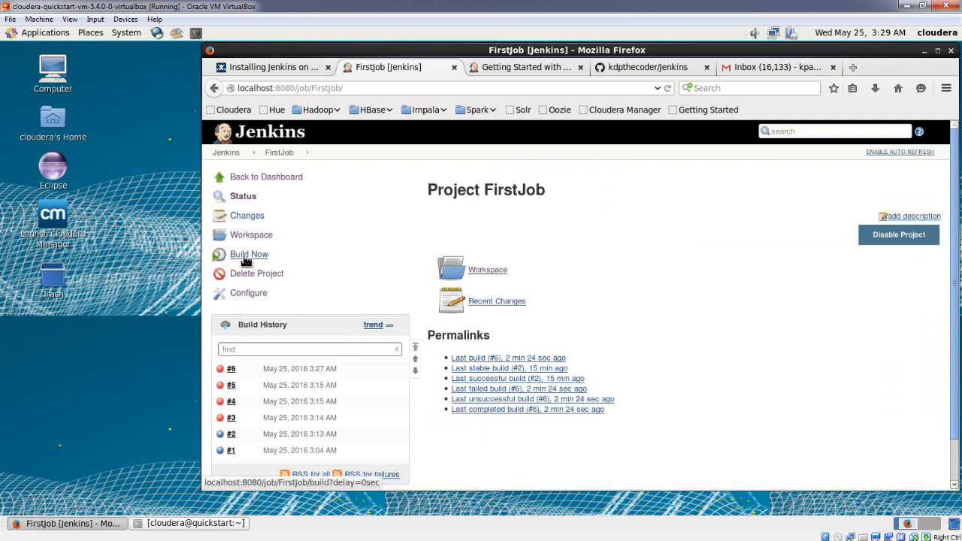
Run a new build of FirstJob and read the final status and e-mail sending line in its console output.
left_click(246, 257)
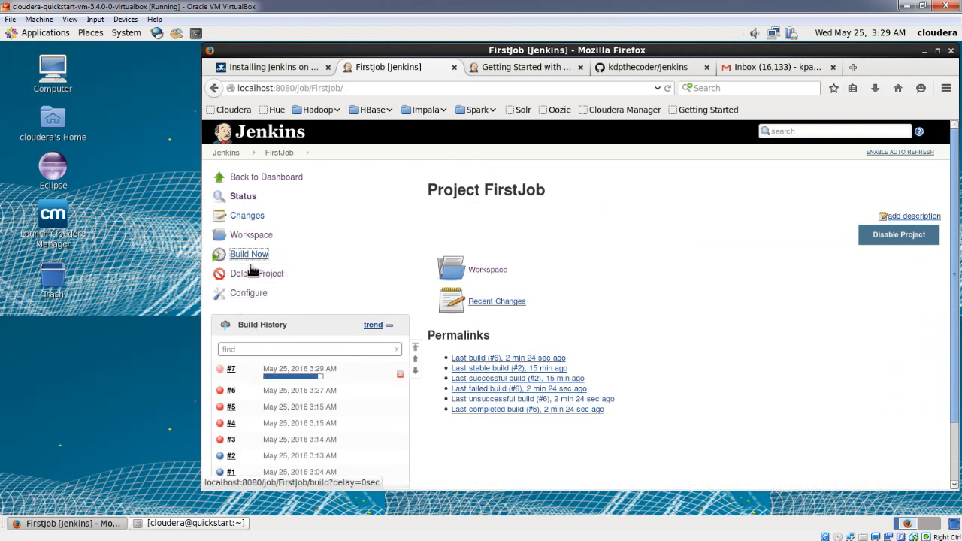
left_click(224, 374)
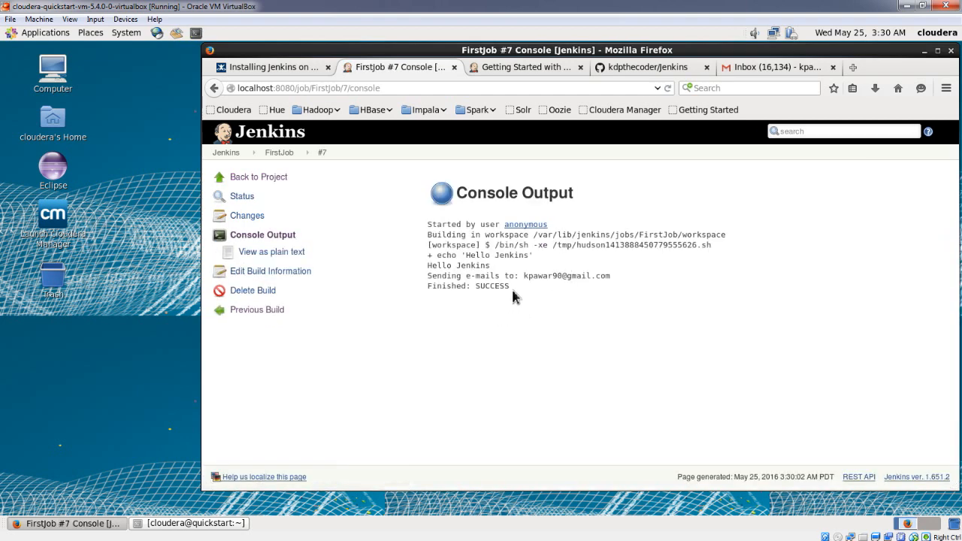
left_click_drag(513, 290, 598, 279)
left_click(618, 275)
Switch to Gmail, read the message "Jenkins build is back to normal : FirstJob #7", and return to the inbox.
left_click(757, 68)
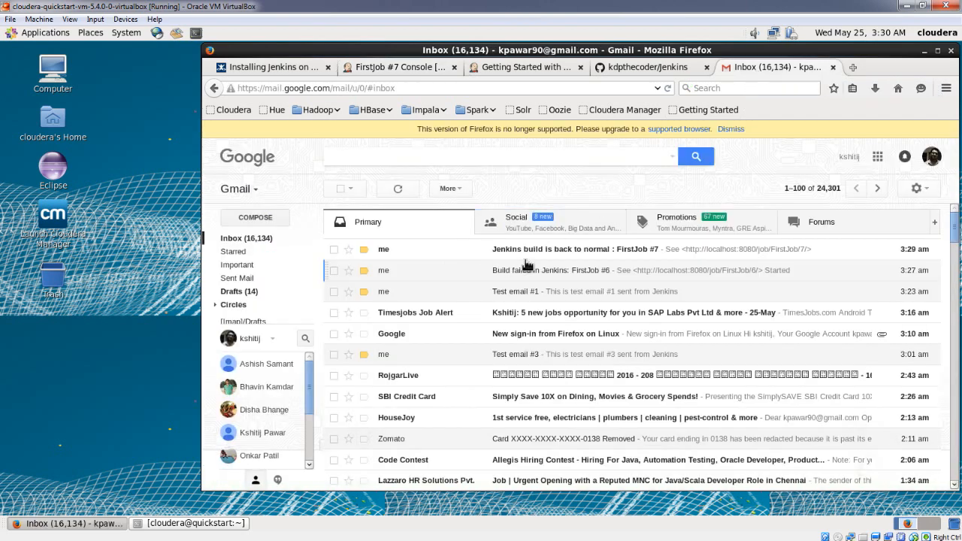
left_click(569, 255)
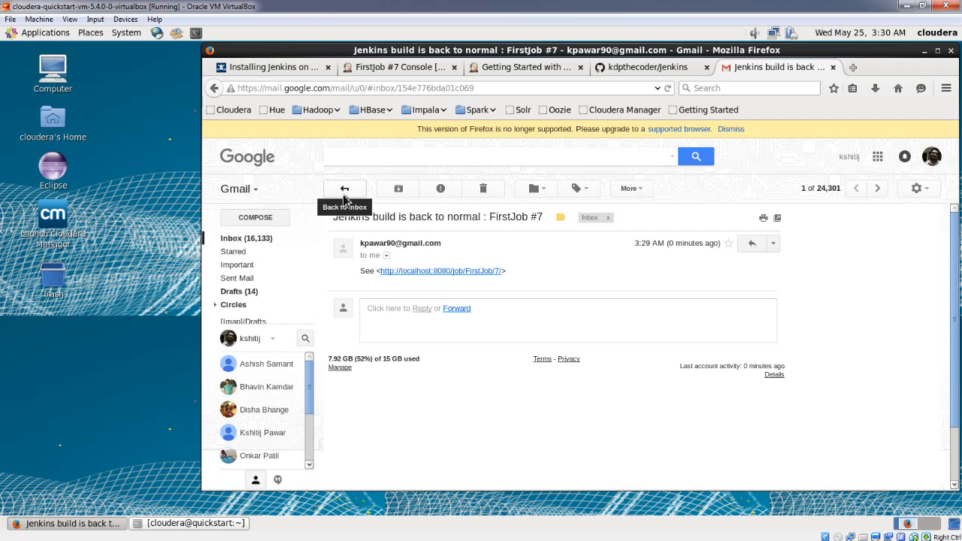
left_click_drag(488, 217, 530, 216)
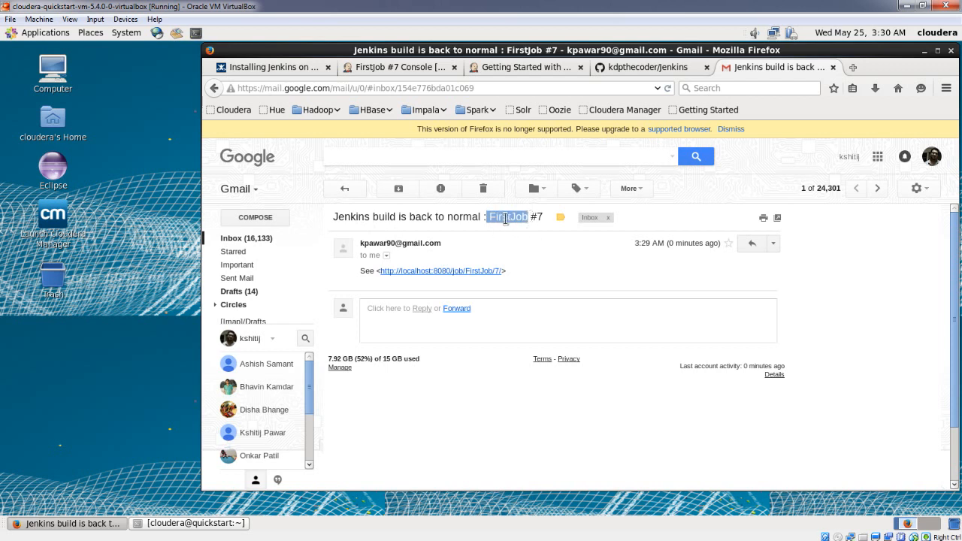
left_click_drag(506, 217, 544, 219)
left_click(343, 189)
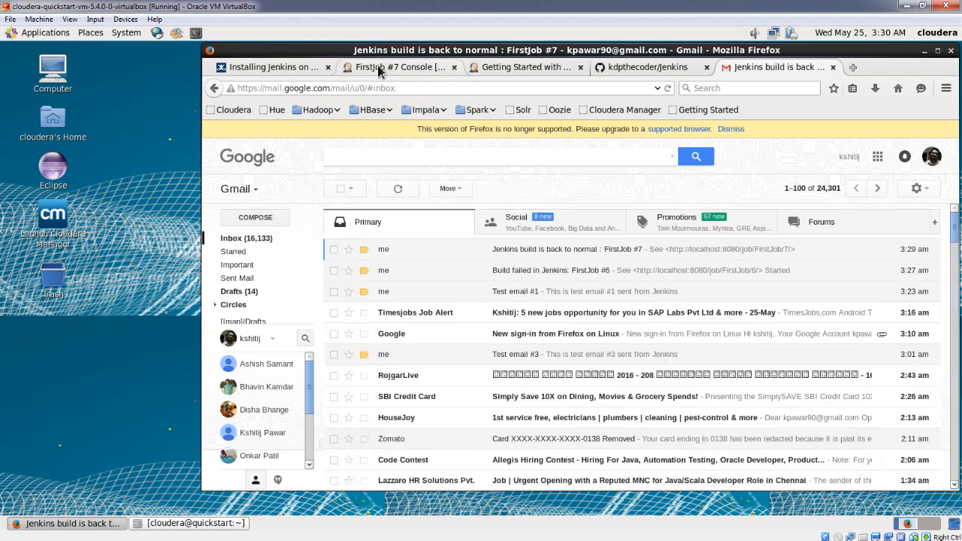
Return to the FirstJob project in Jenkins, run another build with the same configuration, and read its console output.
left_click(378, 65)
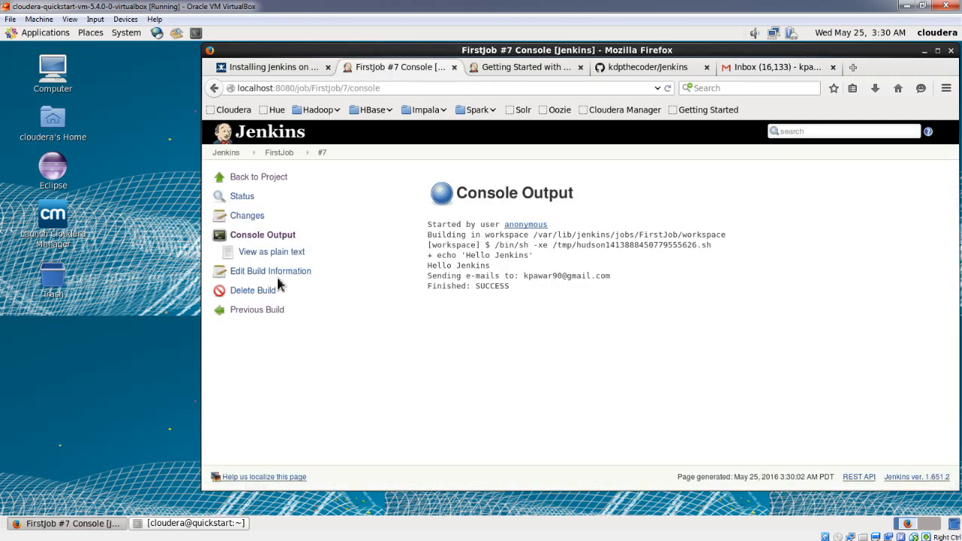
left_click(258, 178)
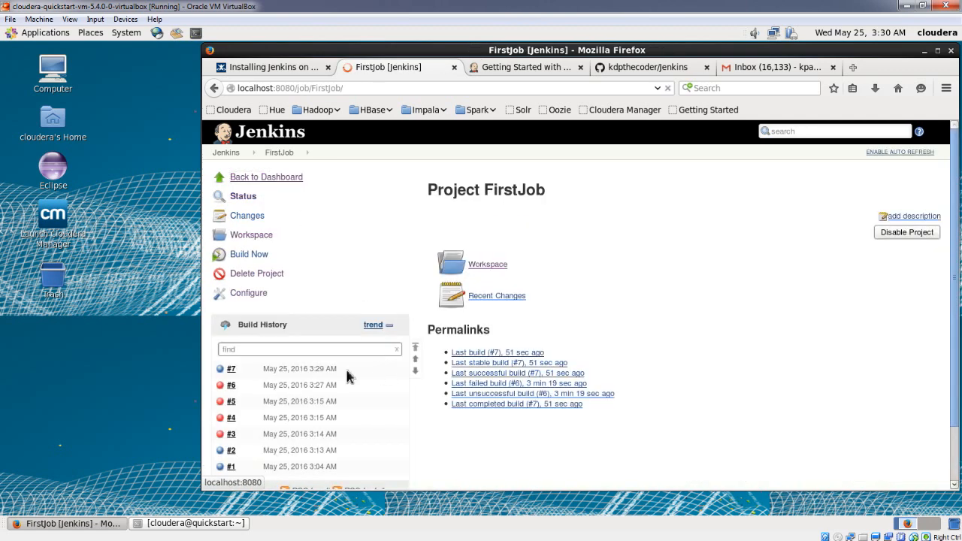
left_click(248, 257)
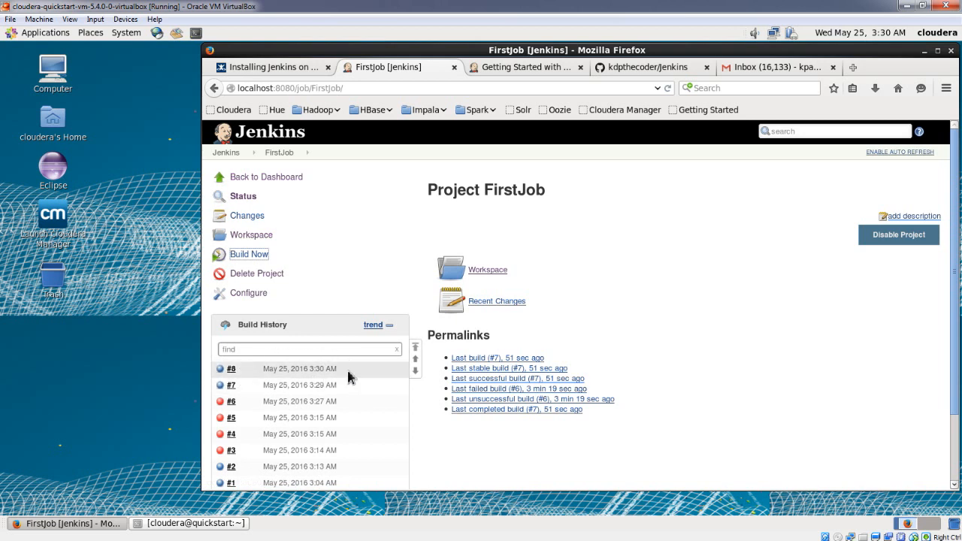
left_click(223, 372)
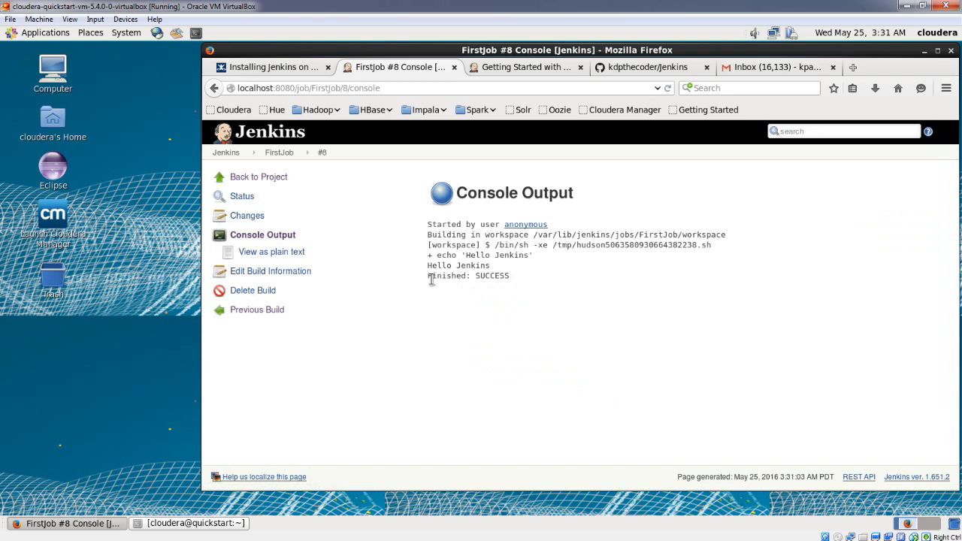
triple_click(479, 281)
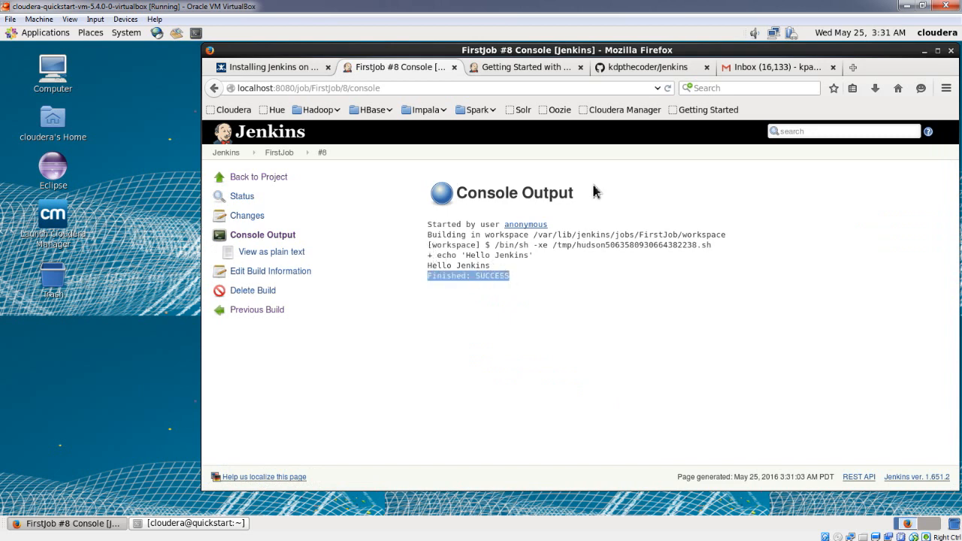
Refresh the Gmail inbox to check for a notification about build #8, and return to that build's console output in Jenkins.
left_click(741, 69)
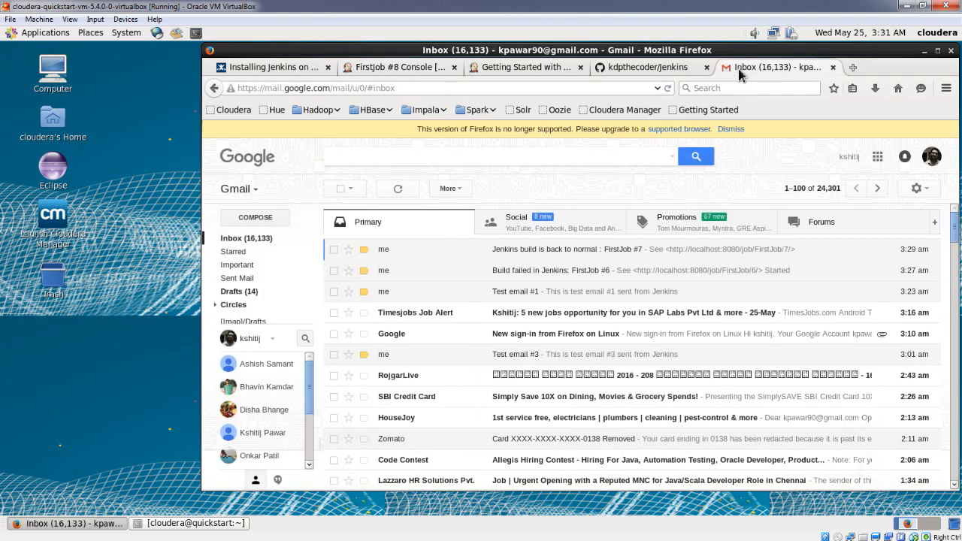
left_click(400, 194)
left_click(382, 69)
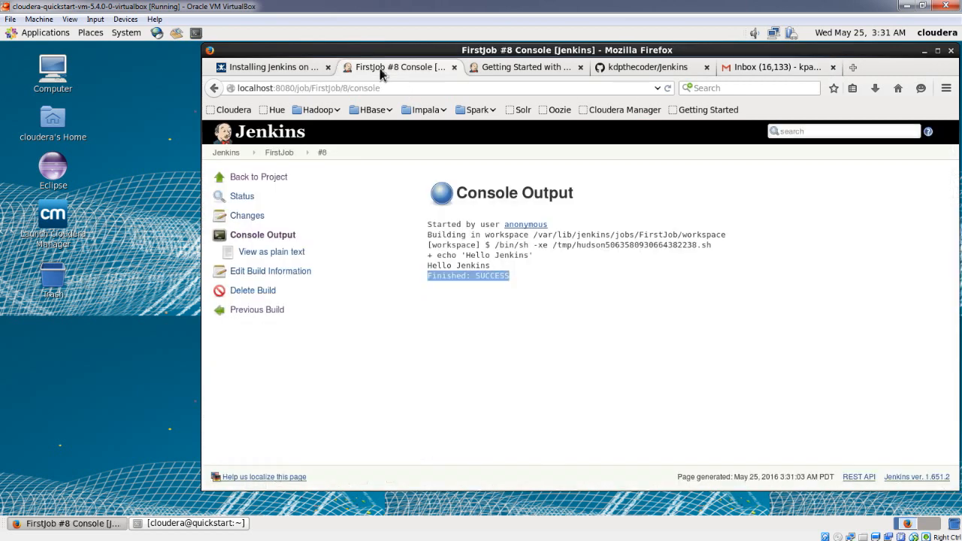
left_click(466, 299)
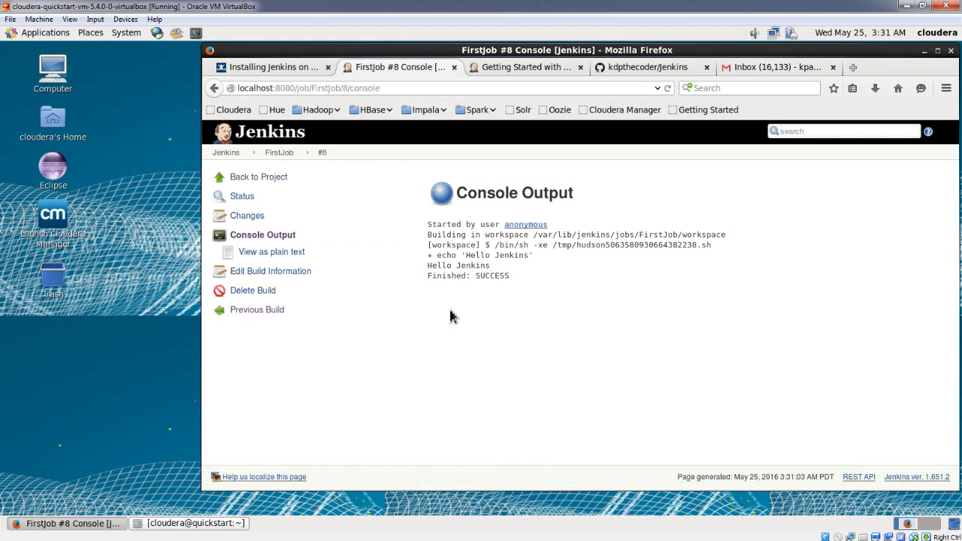